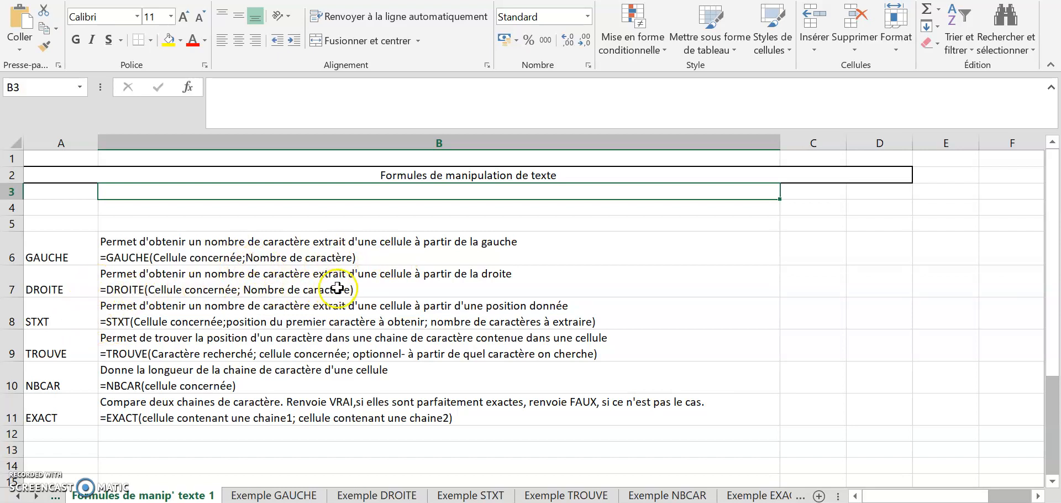
- Review the descriptions and syntax of the text functions GAUCHE, DROITE, STXT, TROUVE, NBCAR and EXACT on the overview sheet
left_click(104, 259)
left_click(118, 281)
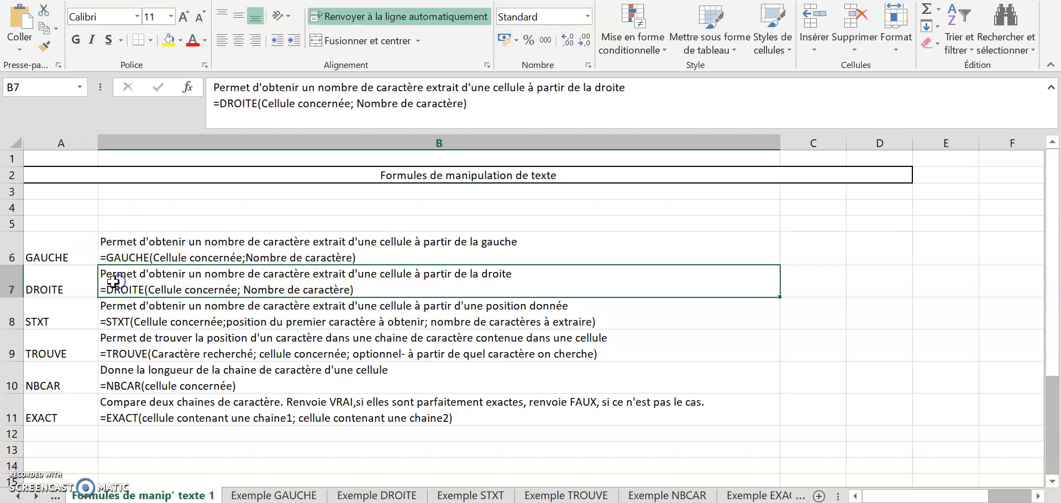
left_click(80, 319)
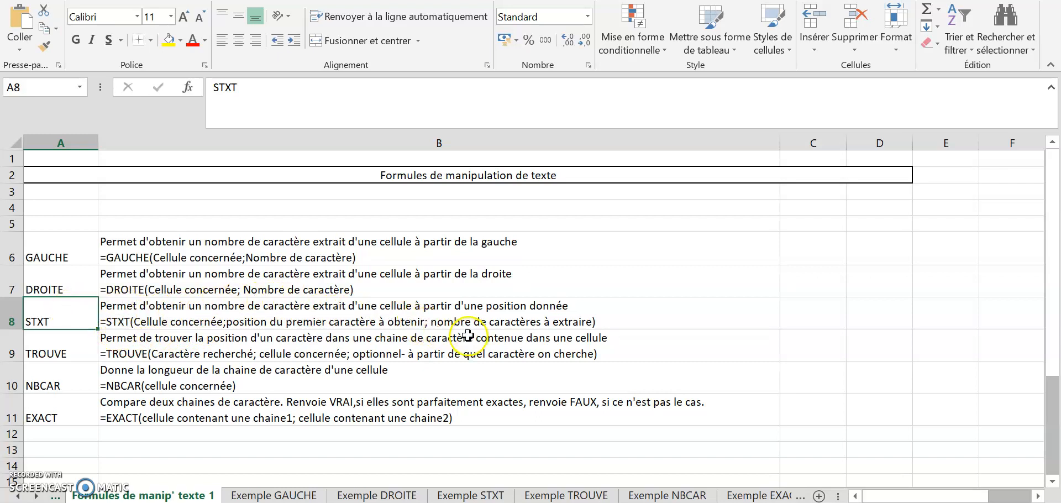
left_click(67, 285)
left_click(59, 313)
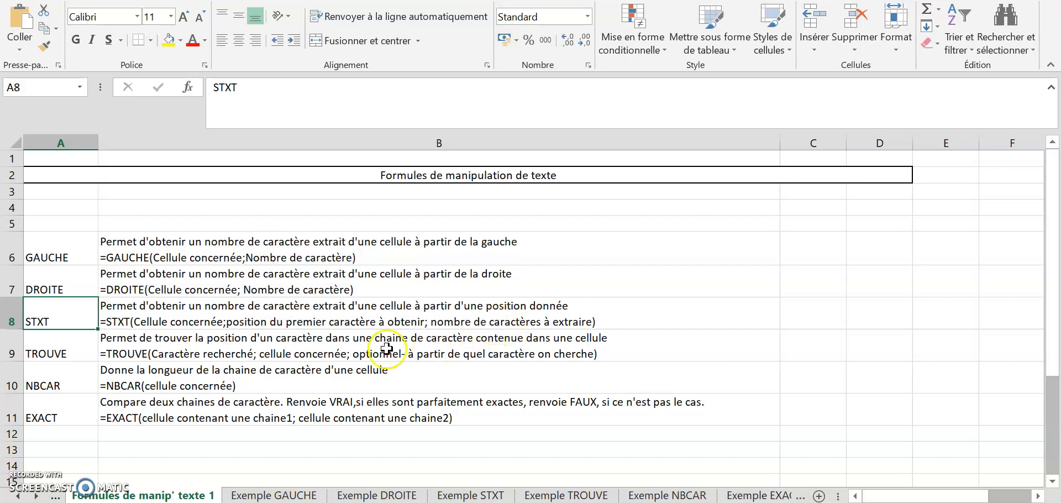
left_click(57, 382)
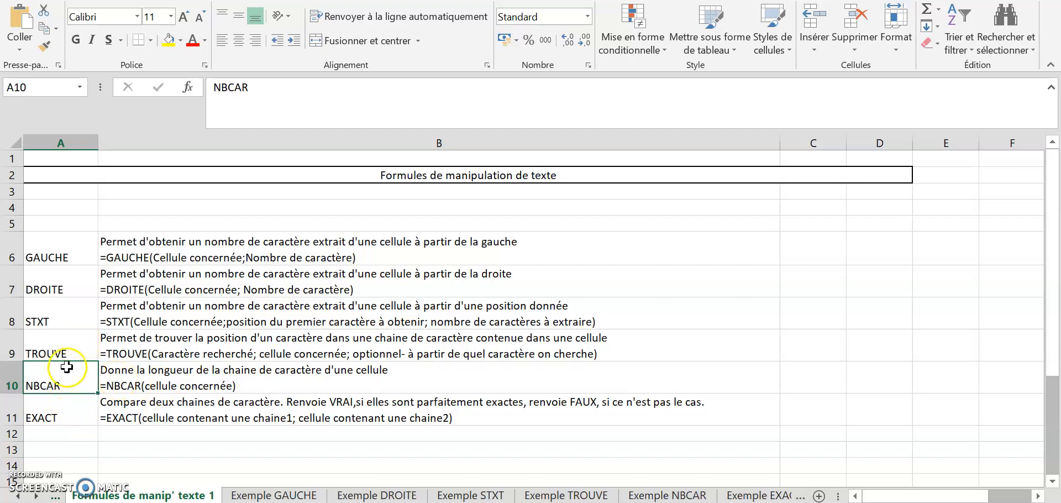
left_click(65, 340)
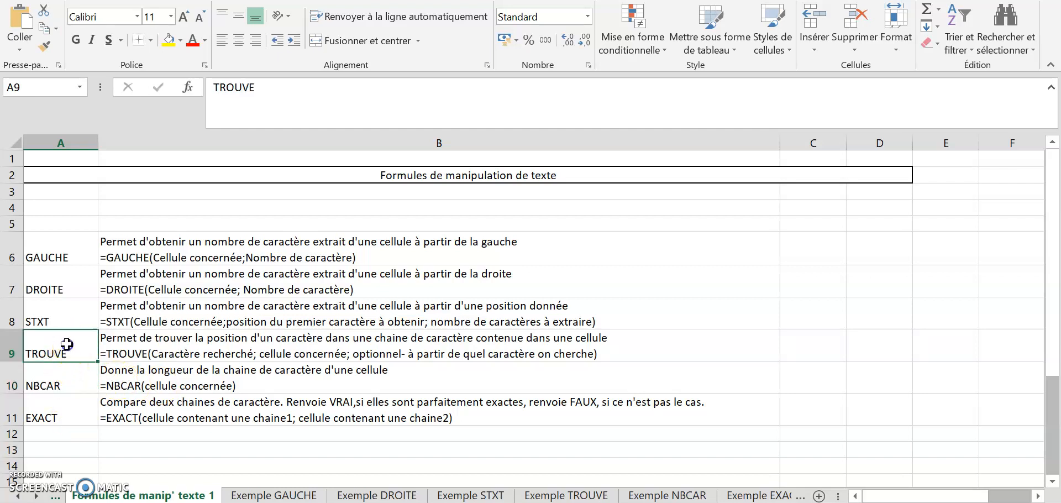
left_click(63, 303)
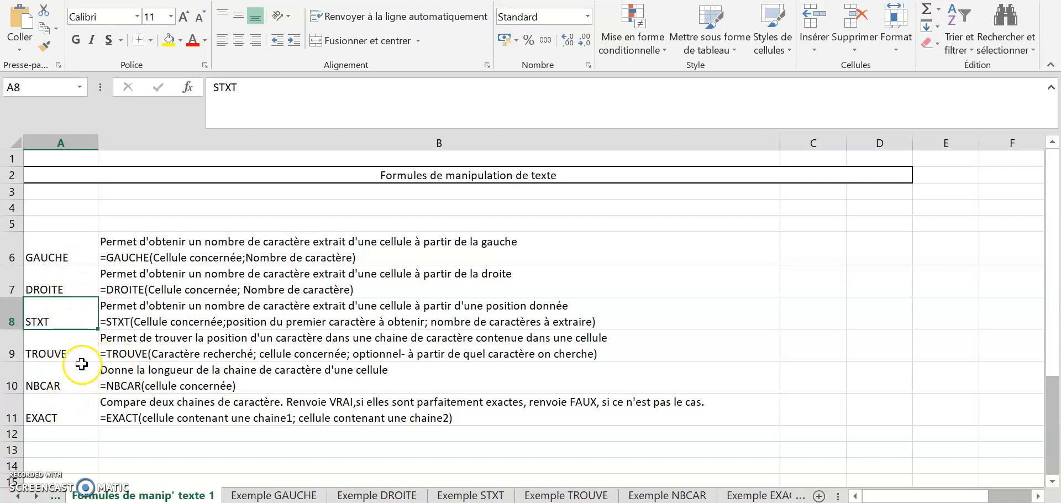
left_click(75, 399)
left_click(76, 381)
left_click(141, 375)
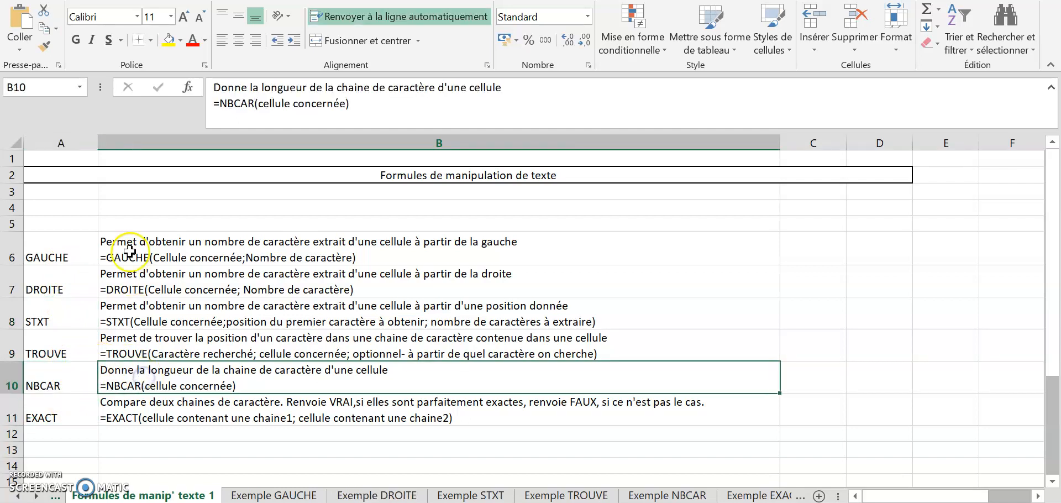
left_click(96, 438)
left_click(127, 445)
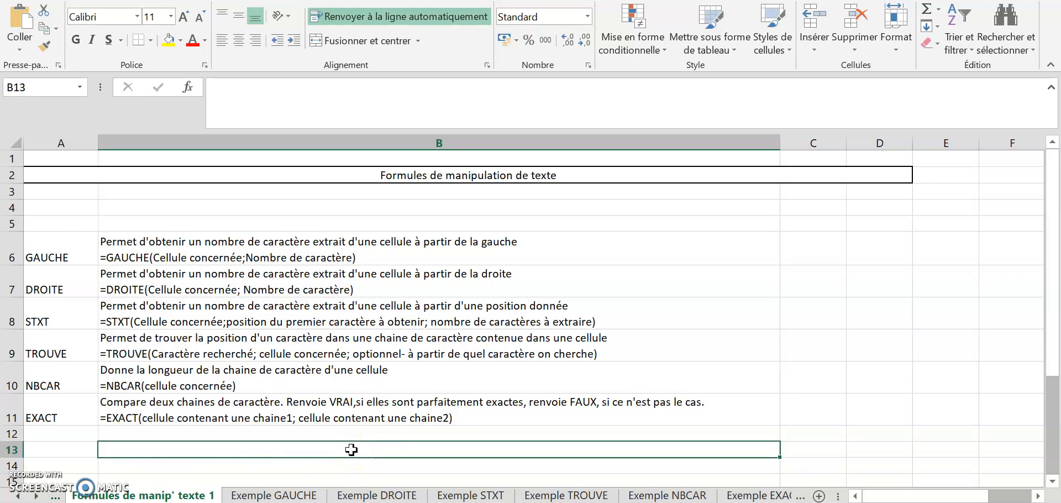
- On the Exemple GAUCHE sheet, enter =GAUCHE(B5;3) in D5 to extract the dialling code from the phone number
left_click(292, 497)
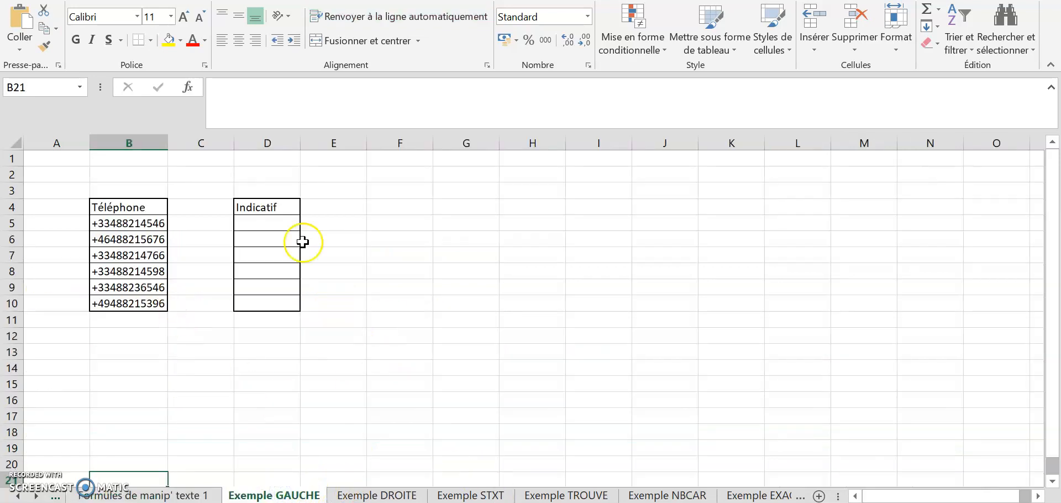
left_click(282, 231)
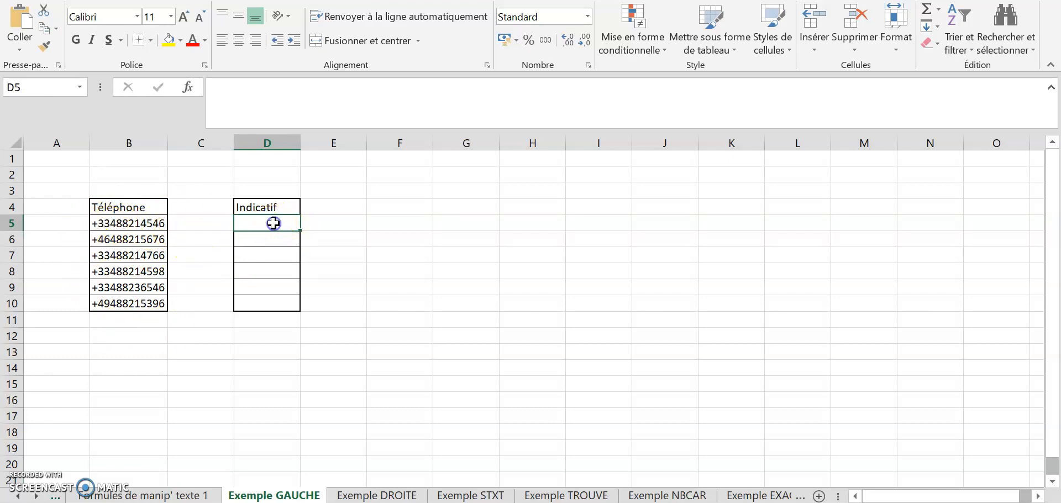
type("auche(")
left_click(139, 222)
type(";")
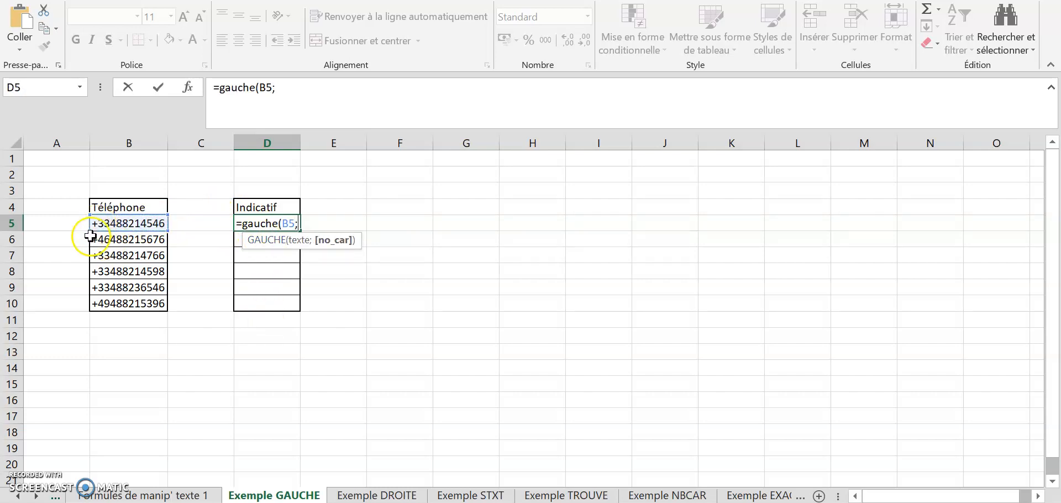
key("Caps_Lock")
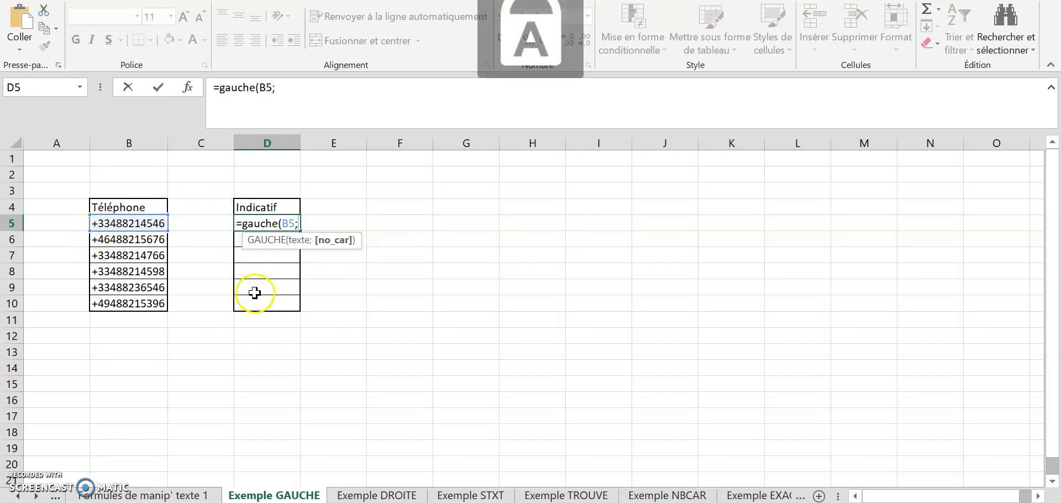
key("Caps_Lock")
key("Return")
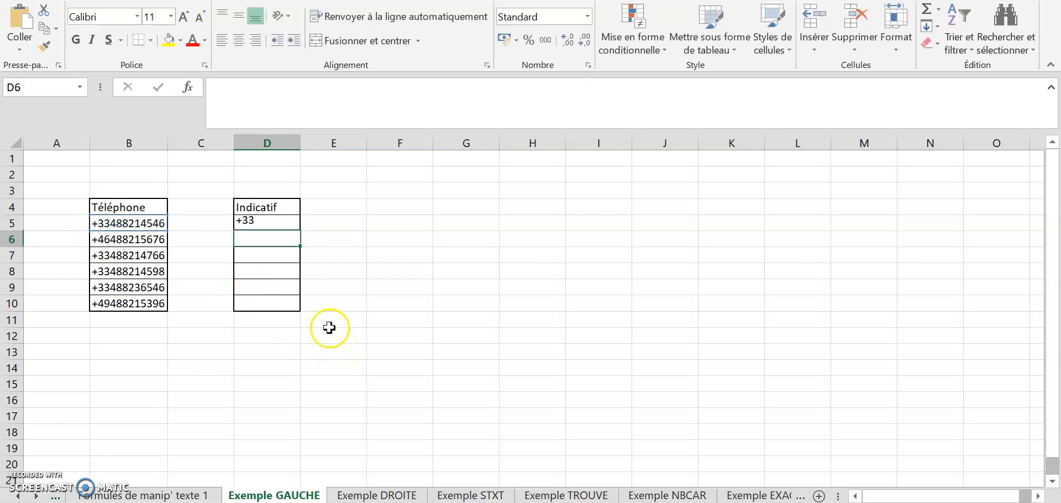
- Fill the GAUCHE formula from D5 down to D11 and check the copied formulas in D6 and D10
left_click(281, 222)
left_click_drag(307, 253, 305, 313)
left_click(375, 335)
left_click(279, 235)
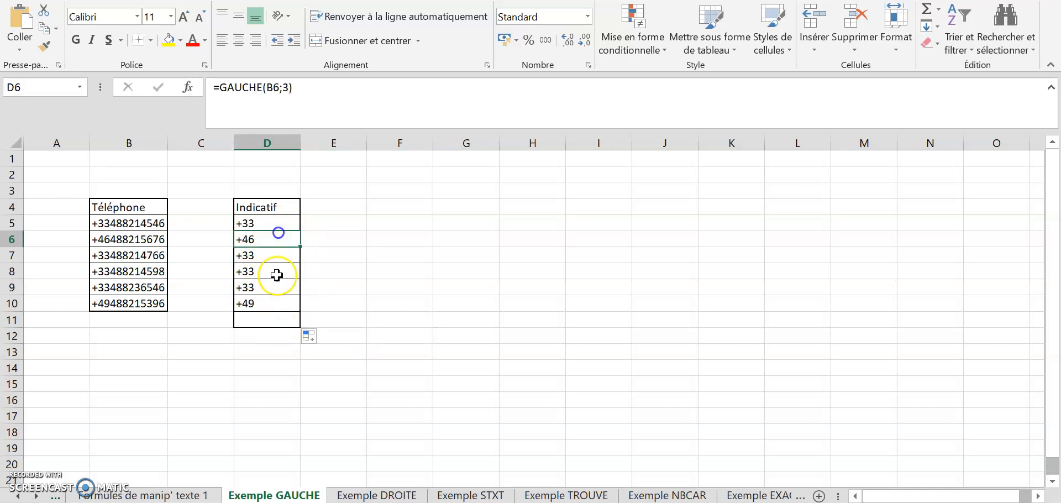
double_click(275, 242)
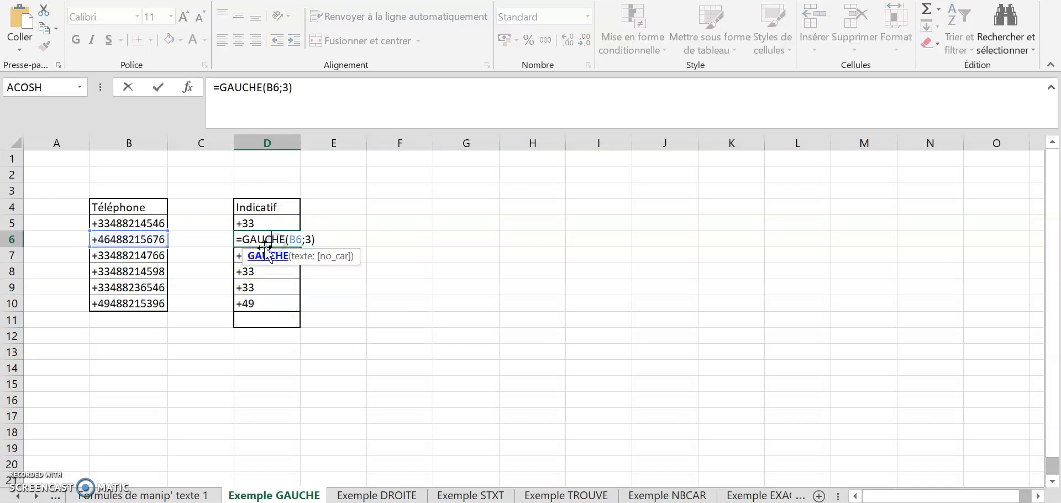
key("Return")
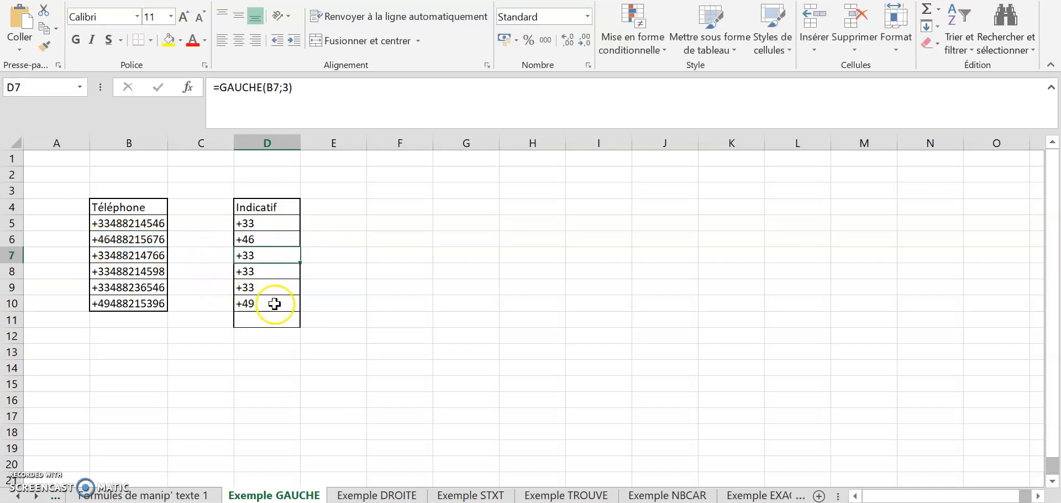
left_click(277, 304)
double_click(277, 303)
key("Return")
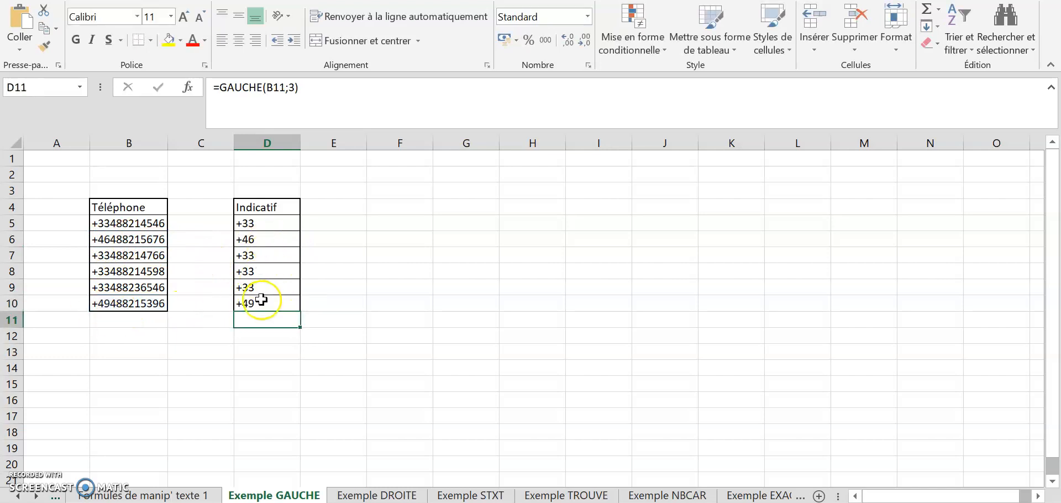
- On the Exemple DROITE sheet, enter =DROITE(B5;5) in D5 to extract the postal code from the city text
left_click(363, 495)
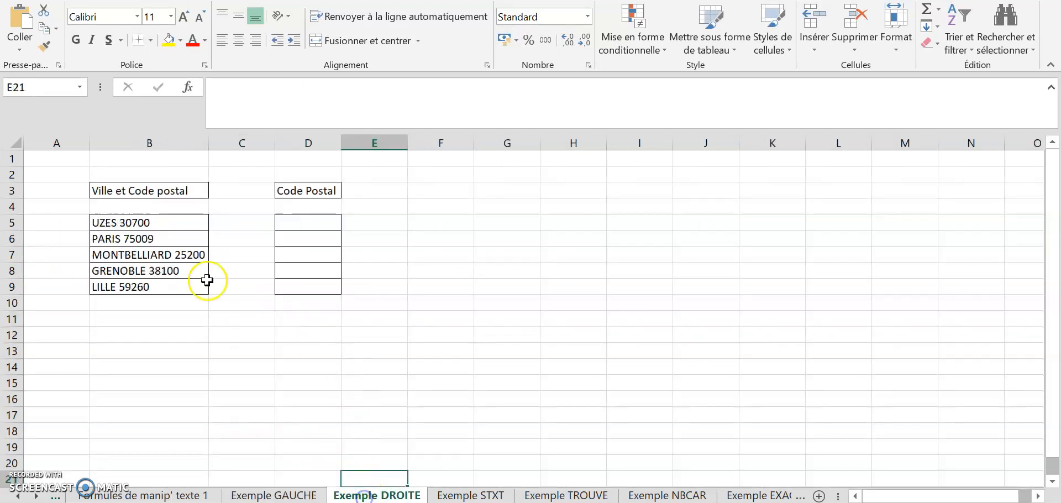
left_click(307, 221)
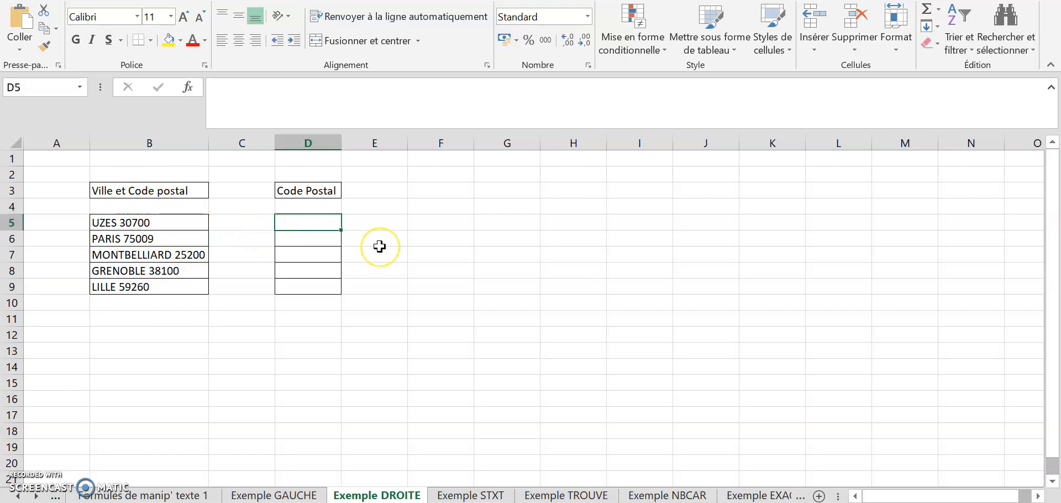
type("droite(")
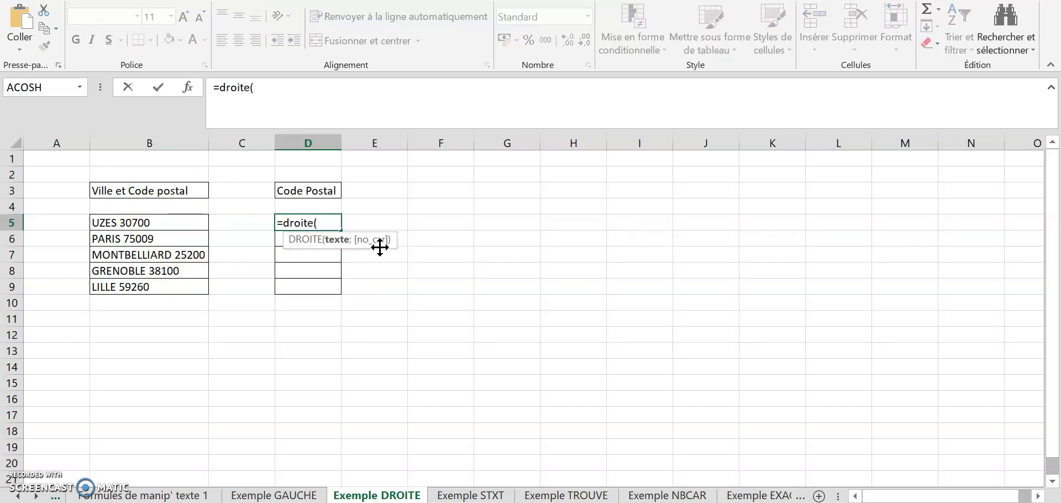
left_click(118, 221)
type(";")
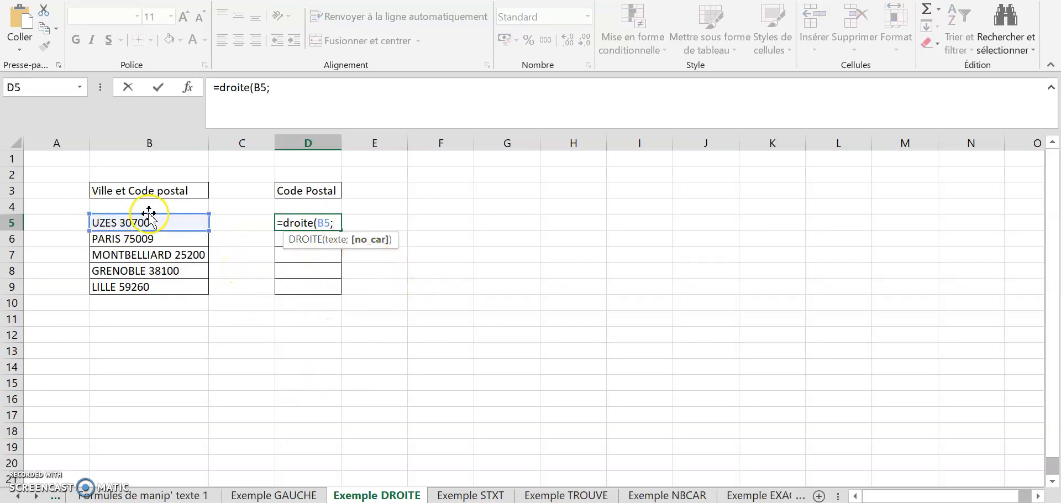
key("Caps_Lock")
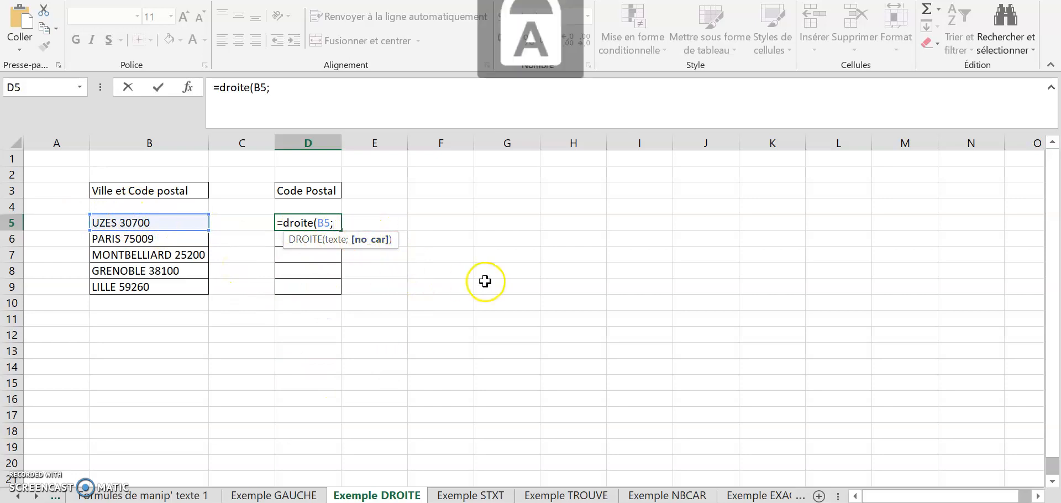
key("Caps_Lock")
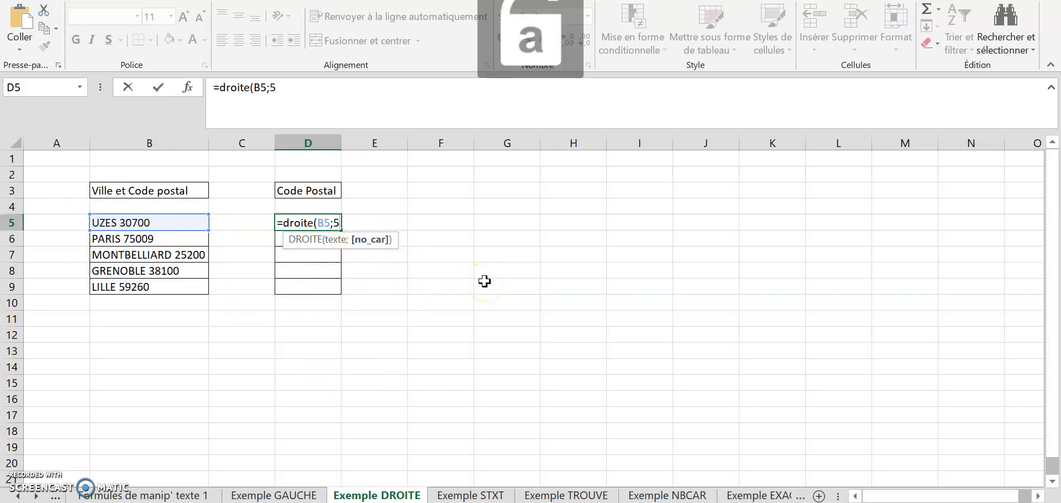
type(")")
key("Return")
- Fill the DROITE formula from D5 down to D9 and compare the extracted postal codes with their source cells in column B
left_click(304, 220)
left_click_drag(341, 229, 349, 293)
left_click(389, 194)
left_click(316, 216)
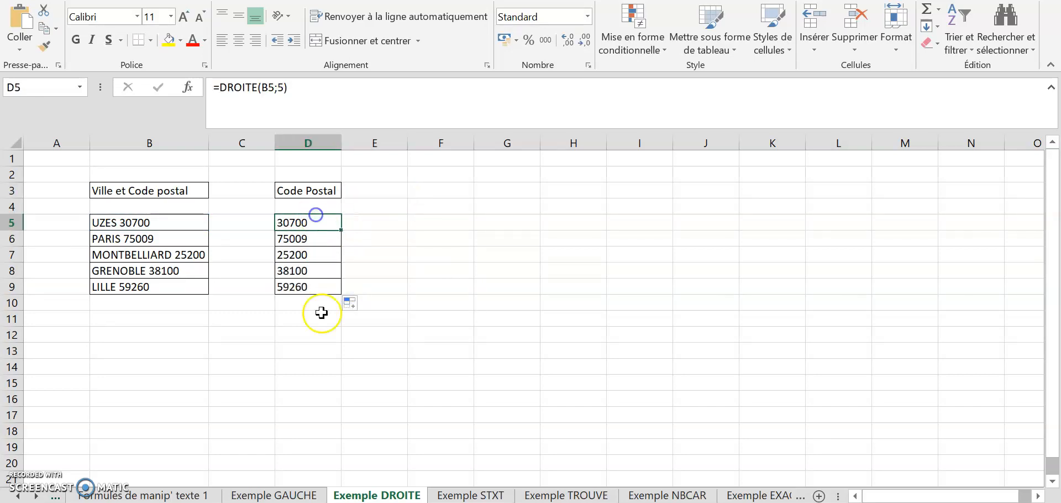
left_click(154, 223)
left_click(156, 251)
left_click(160, 271)
left_click(169, 217)
left_click(176, 254)
left_click(174, 273)
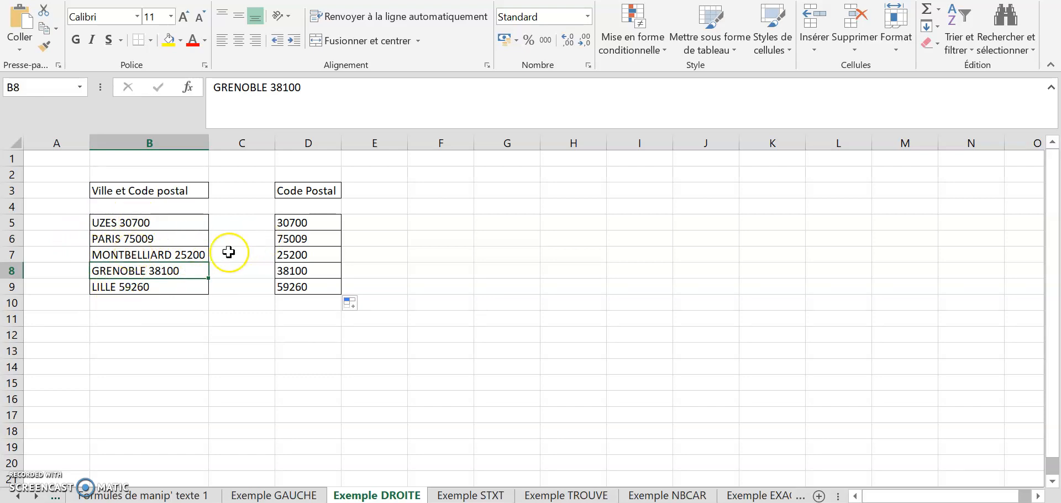
- On the Exemple STXT sheet, enter =STXT(B4;6;2) in D4 to extract the birth department from the social security number
left_click(472, 495)
left_click(315, 434)
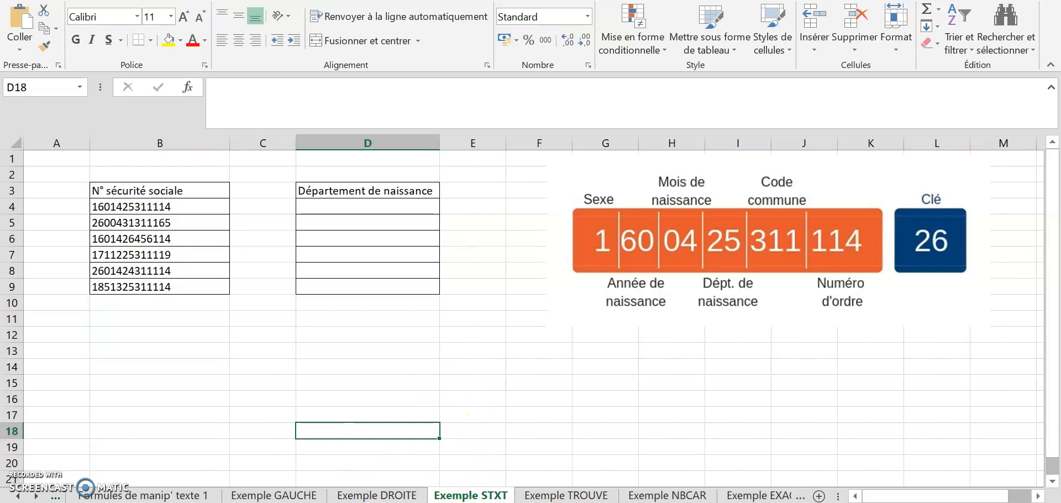
left_click(301, 400)
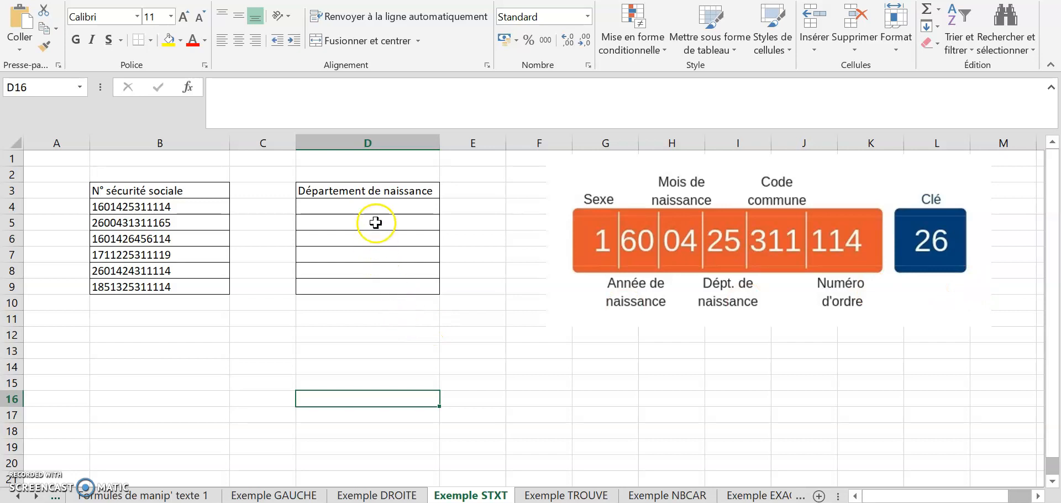
left_click(378, 202)
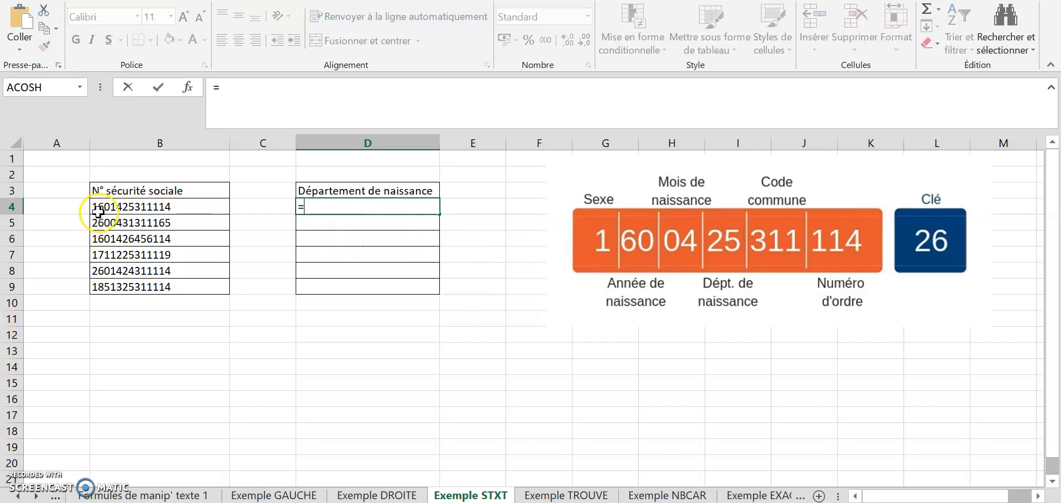
type("stxt(")
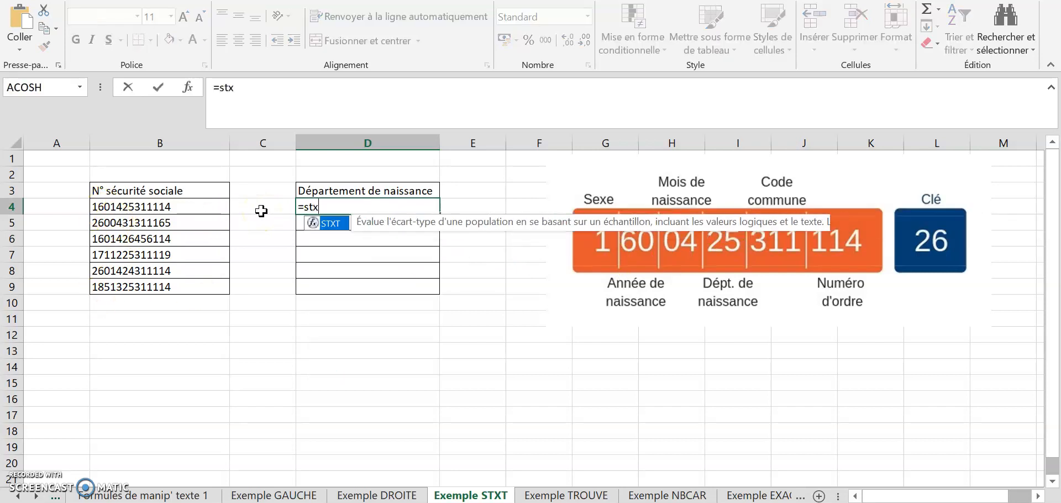
left_click(122, 206)
type(";")
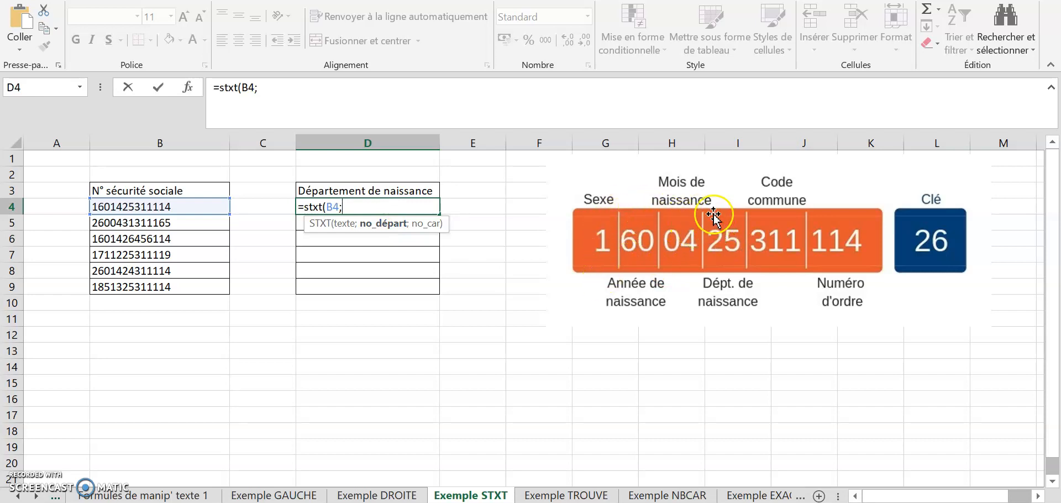
key("Caps_Lock")
type("6")
key("Caps_Lock")
type(";")
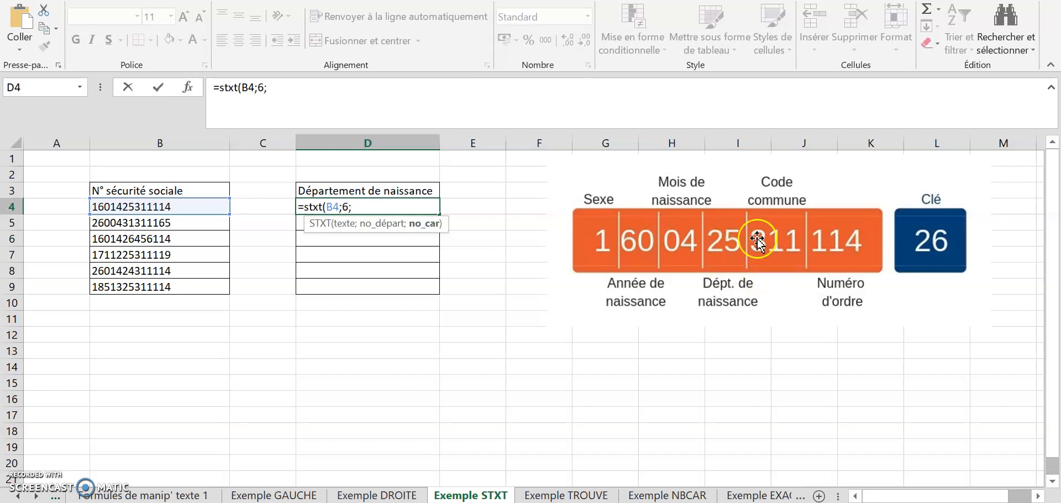
key("Caps_Lock")
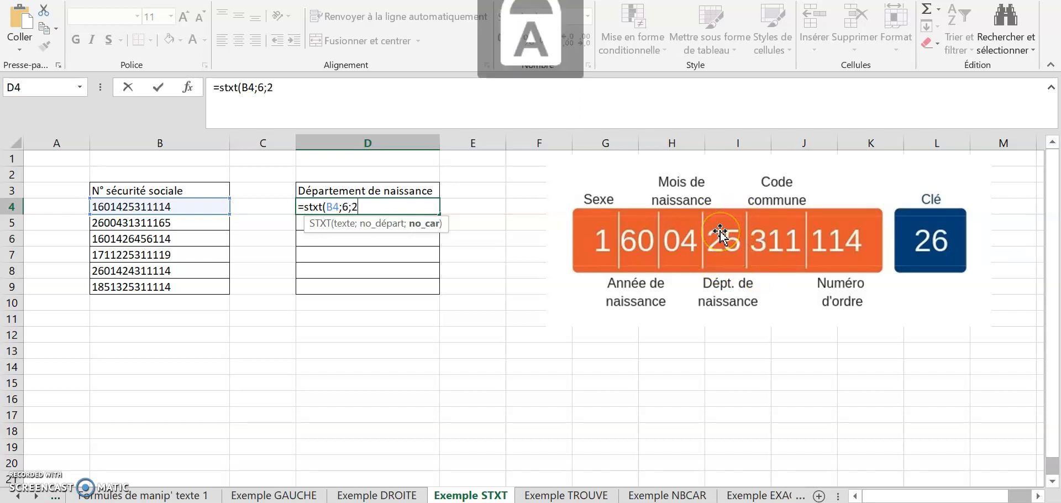
key("Caps_Lock")
key("Return")
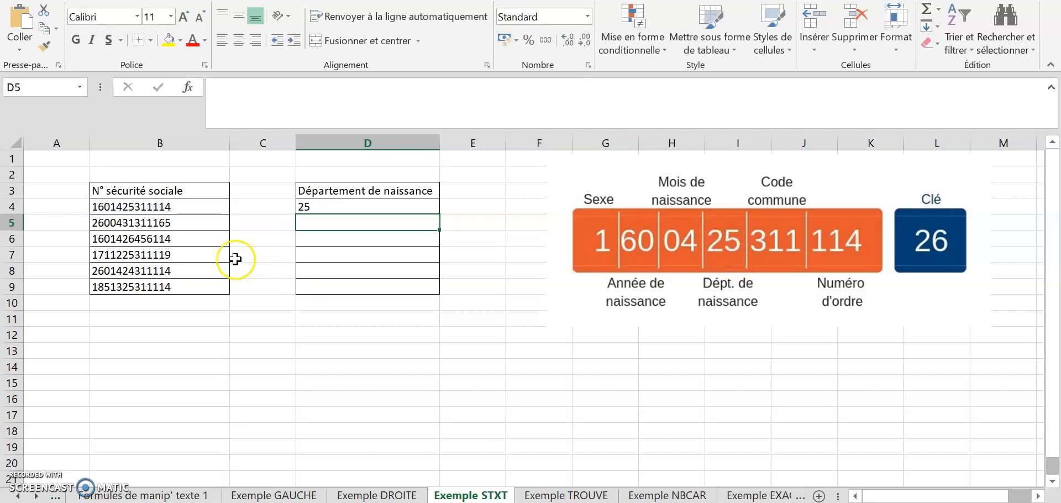
- Fill the STXT formula from D4 down to D9 and check the copied formula in D5
left_click(390, 201)
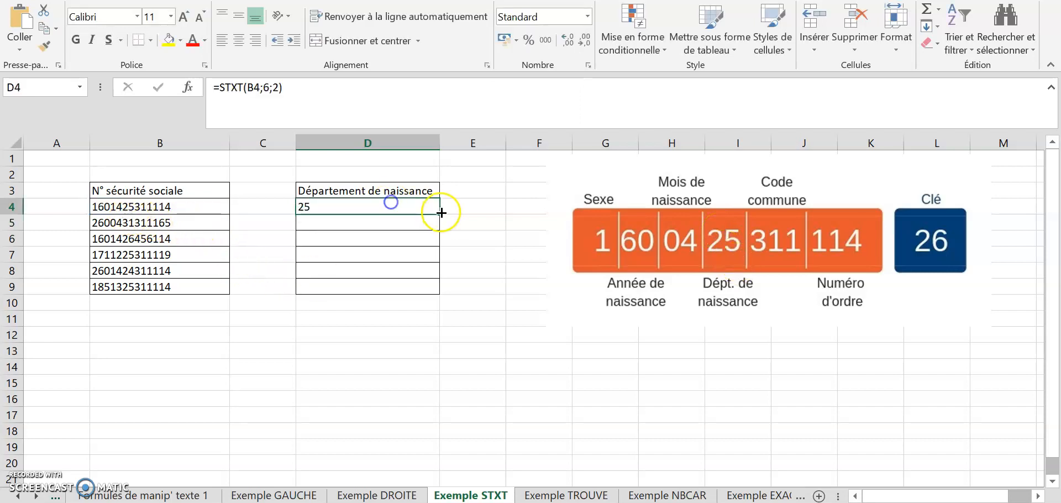
left_click_drag(440, 214, 447, 292)
left_click(502, 238)
left_click(357, 226)
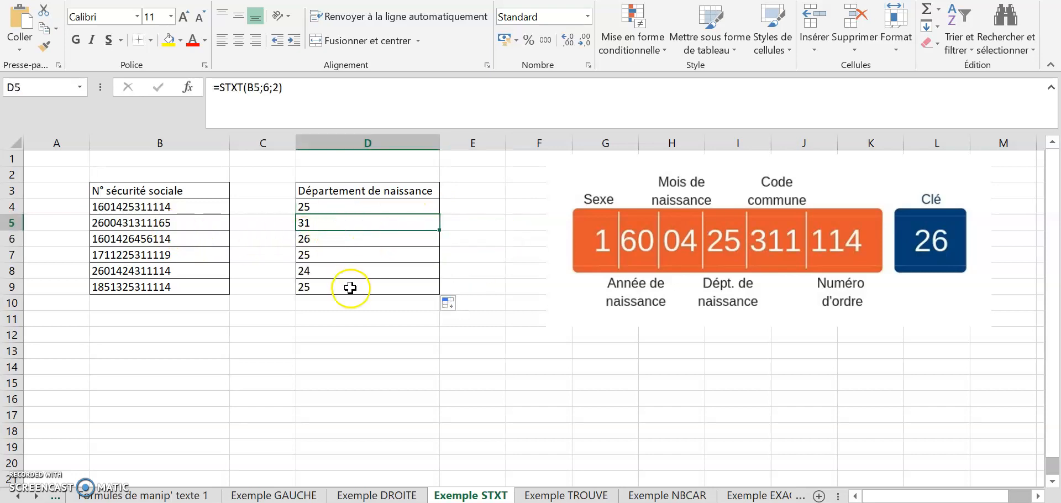
- Check the copied STXT formulas in cells D4 to D6 of the birth department column
left_click(326, 206)
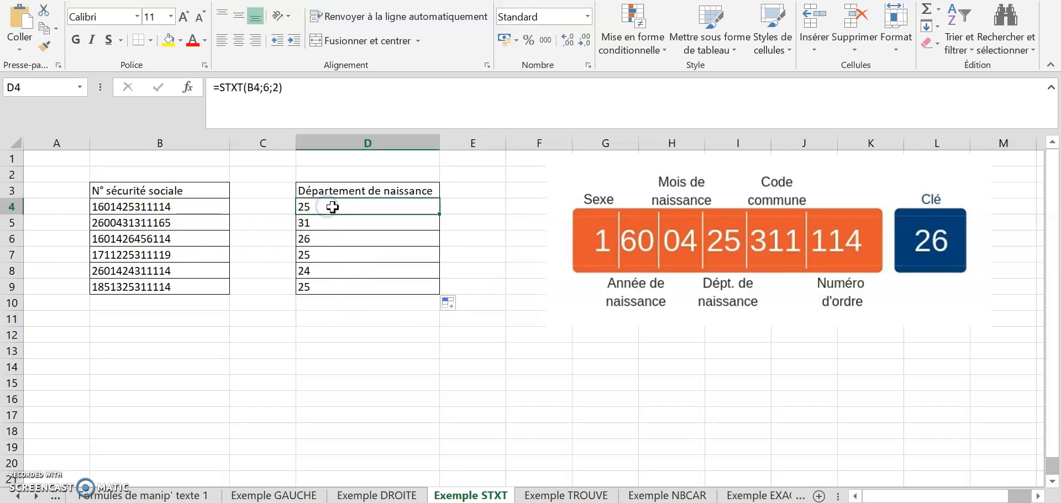
left_click(340, 223)
left_click(344, 238)
left_click(335, 220)
left_click(358, 239)
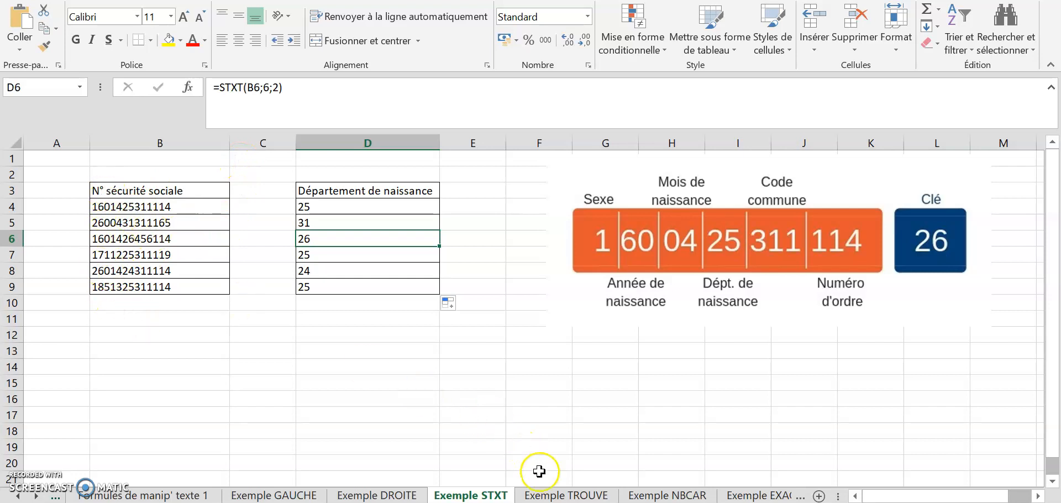
- On the Exemple TROUVE sheet, enter =TROUVE(" ";C6) in E6 to find the position of the first space in the phrase
left_click(544, 497)
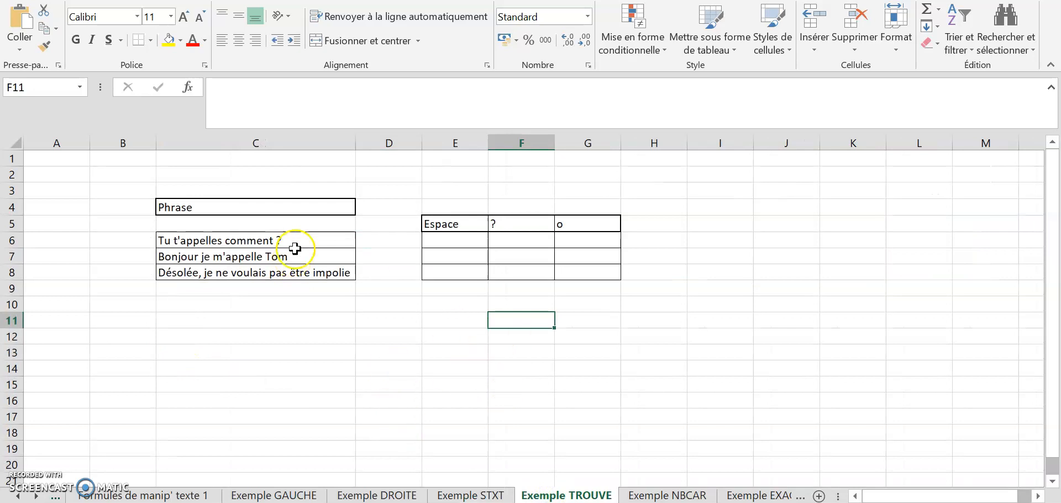
left_click(455, 242)
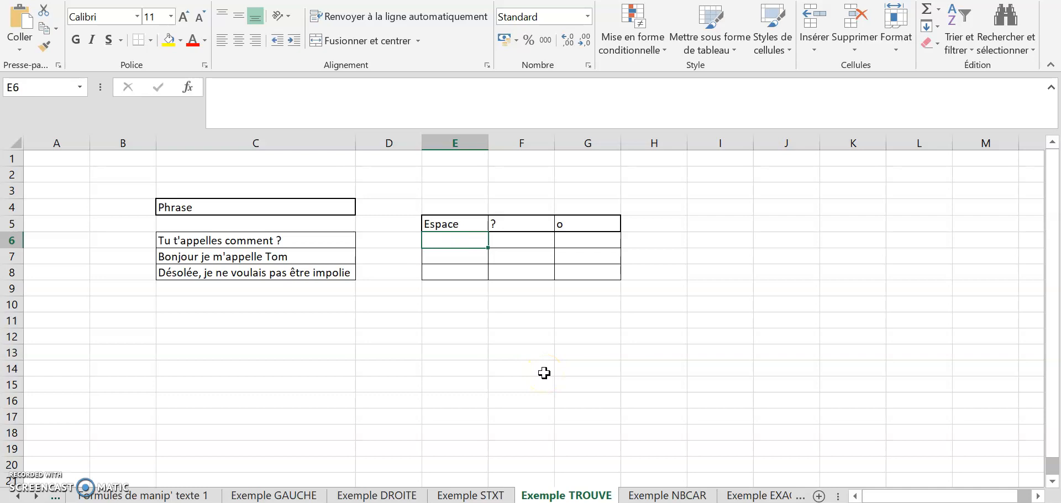
type("=trouve(")
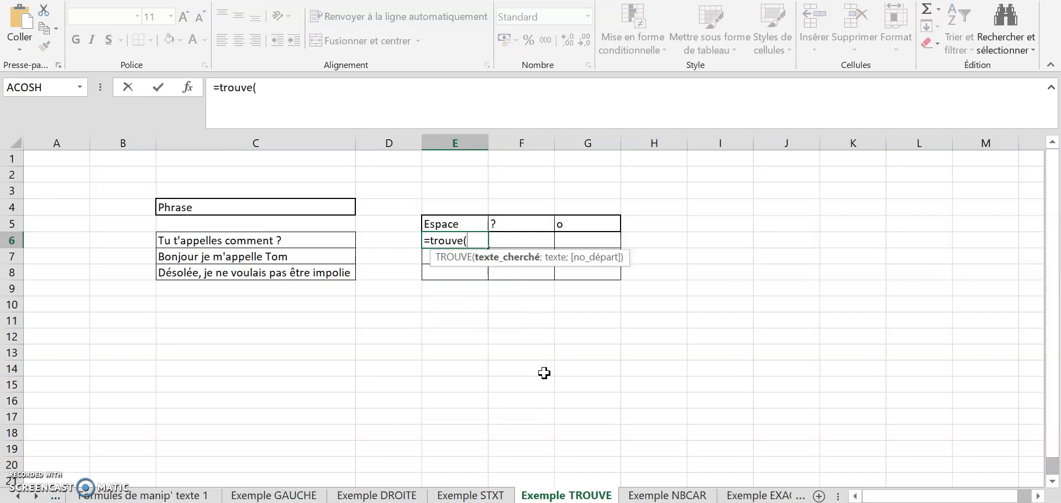
left_click(243, 241)
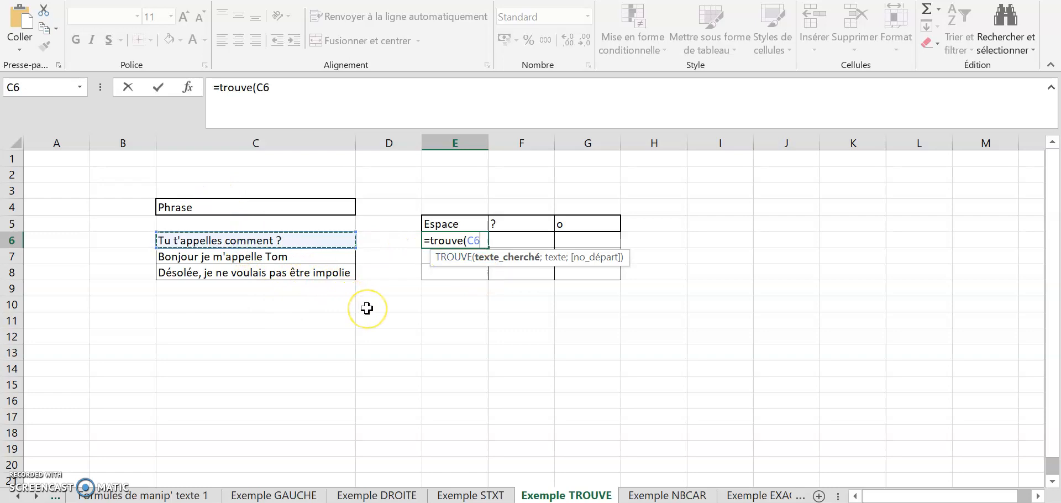
key("BackSpace")
key("BackSpace")
key("BackSpace")
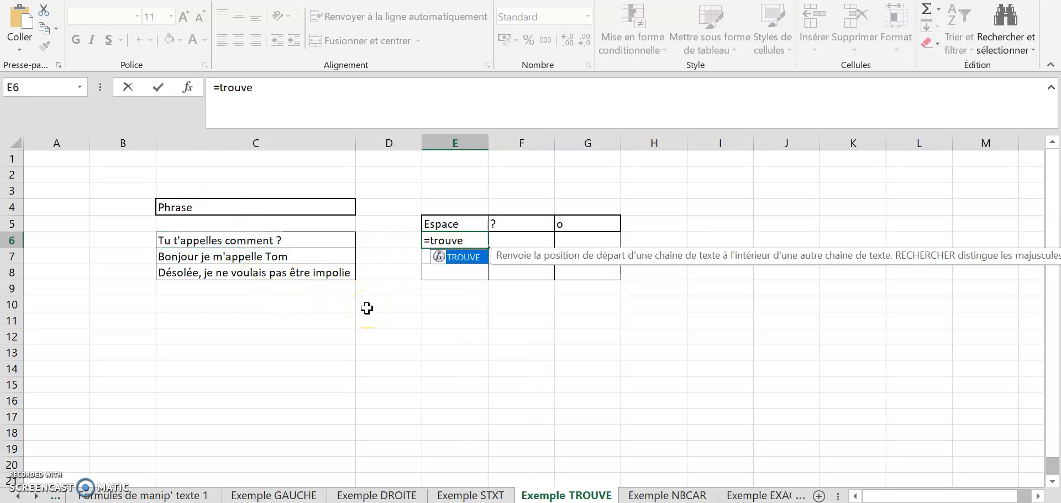
type("(")
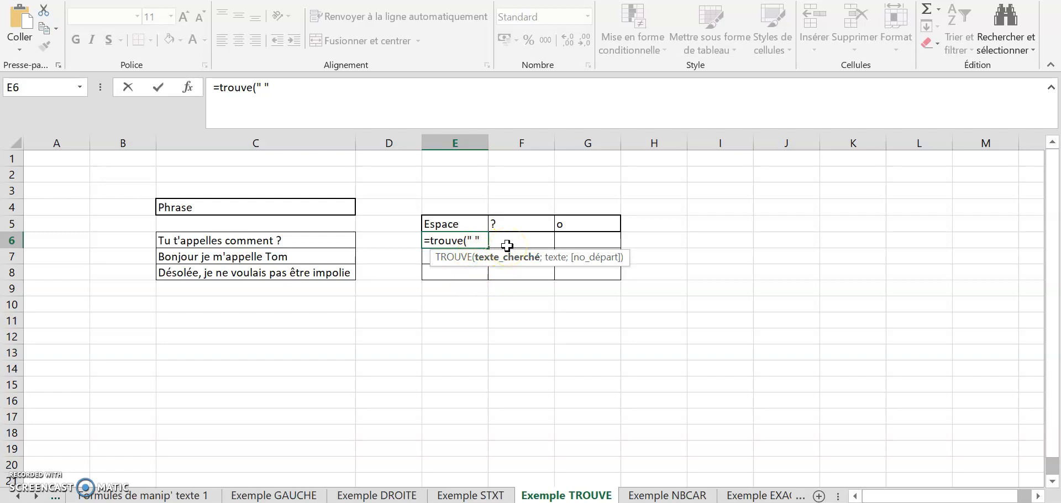
type(";")
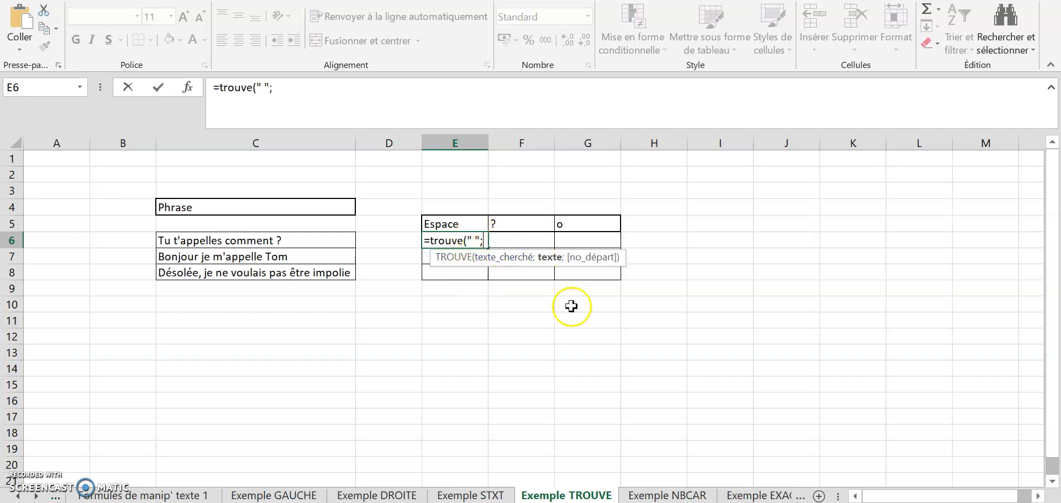
left_click(272, 242)
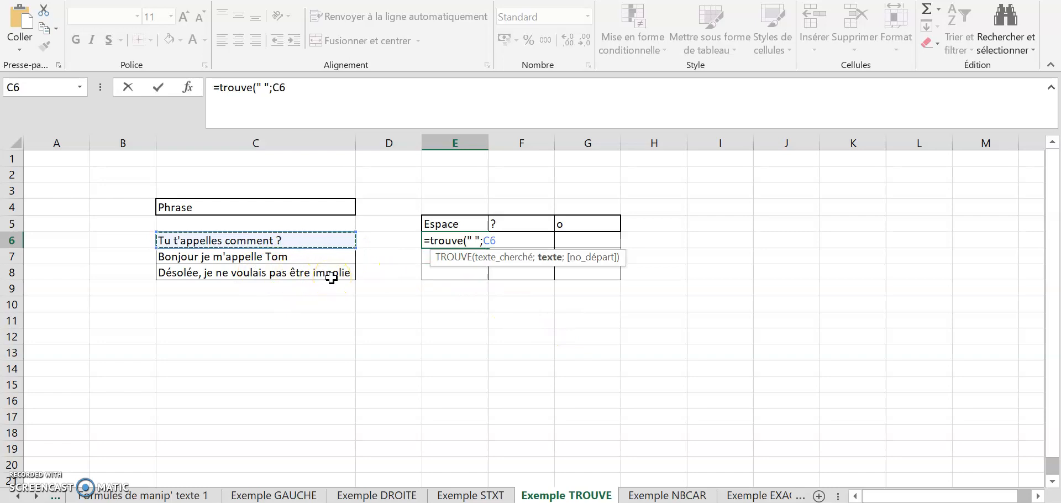
key("Return")
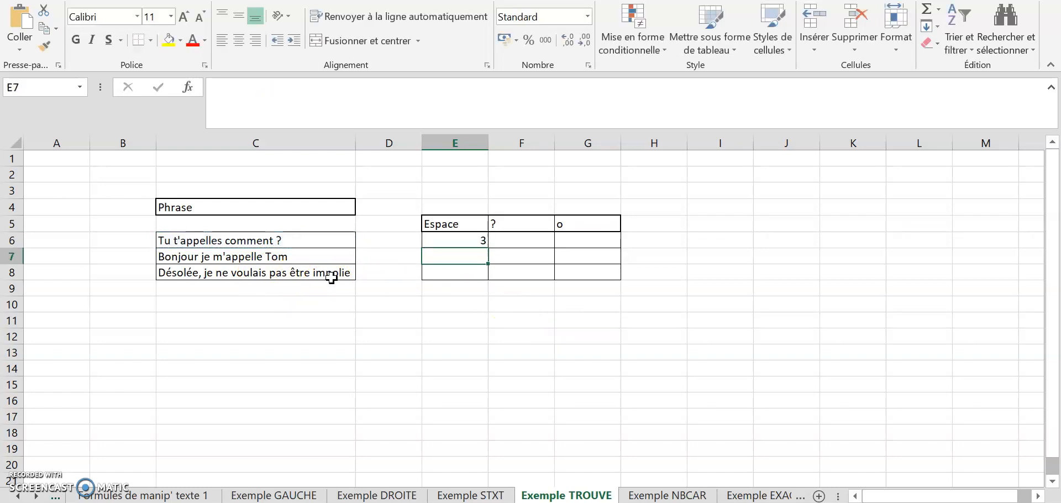
- Fill the TROUVE formula from E6 down to E8 and check each result in the Espace column
left_click(449, 240)
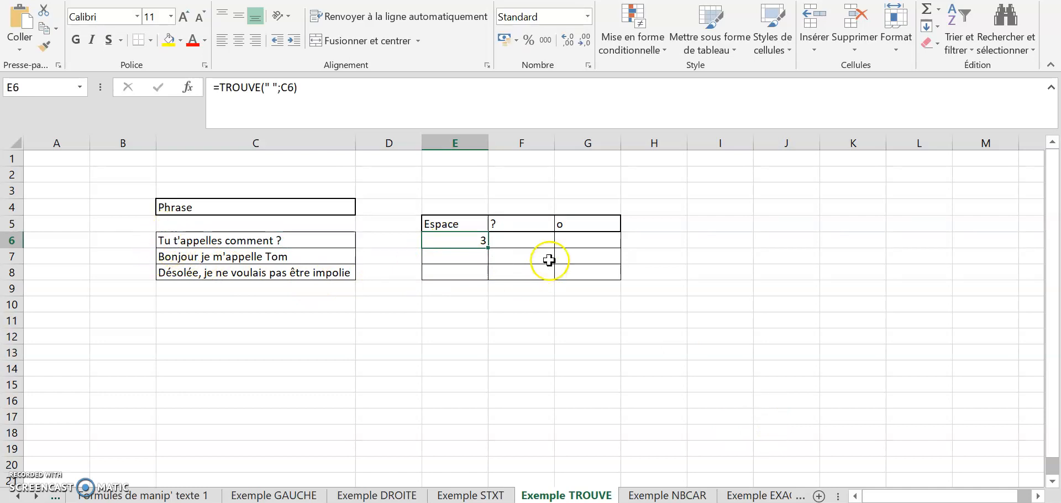
left_click_drag(488, 249, 489, 280)
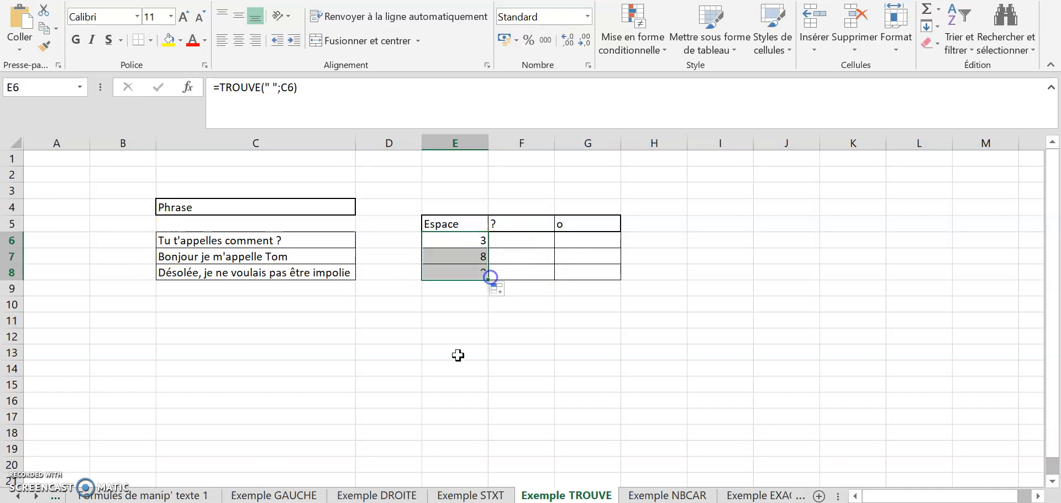
left_click(440, 386)
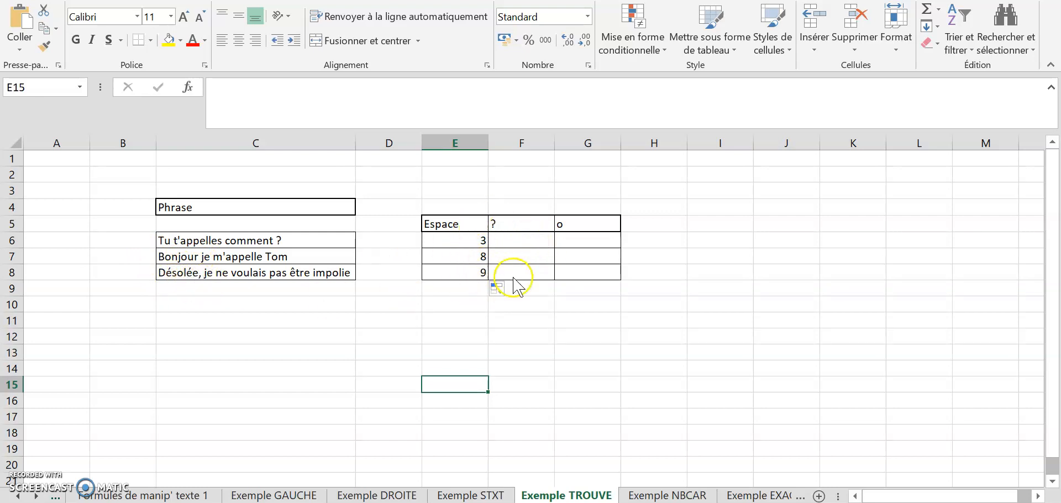
left_click(458, 241)
left_click(468, 253)
left_click(466, 273)
- Enter =TROUVE($F$5;C6) in F6 to find the position of the question mark in the first phrase
left_click(514, 238)
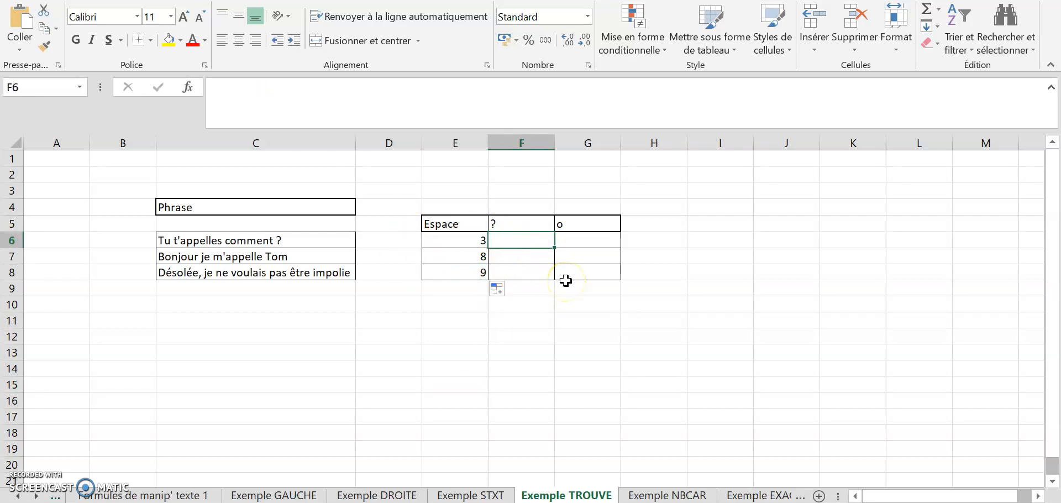
type("=")
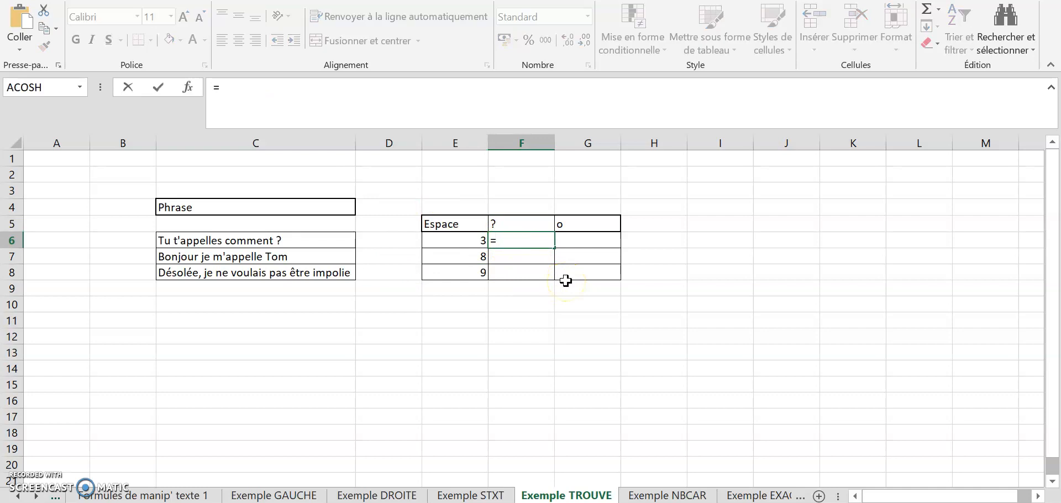
type("cher")
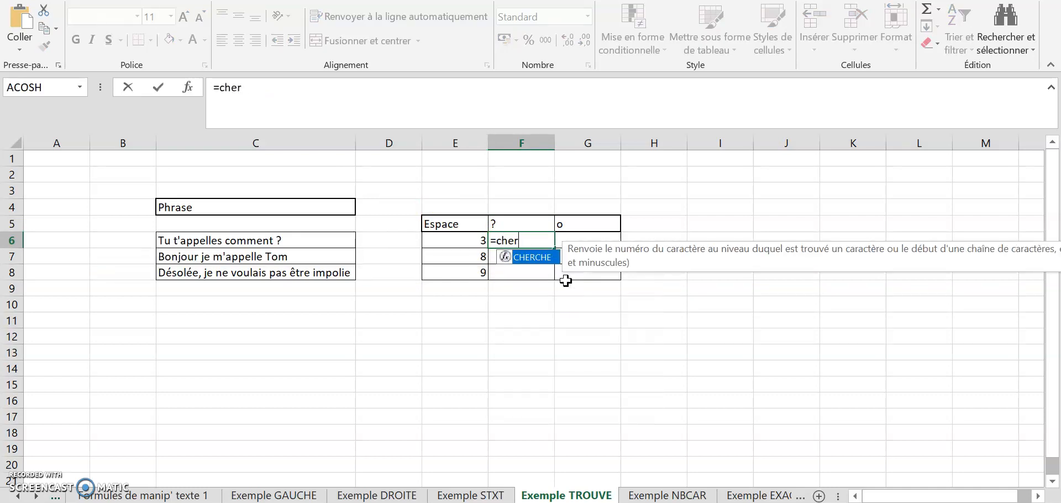
key("BackSpace")
key("BackSpace")
key("BackSpace")
key("BackSpace")
type("trouve(")
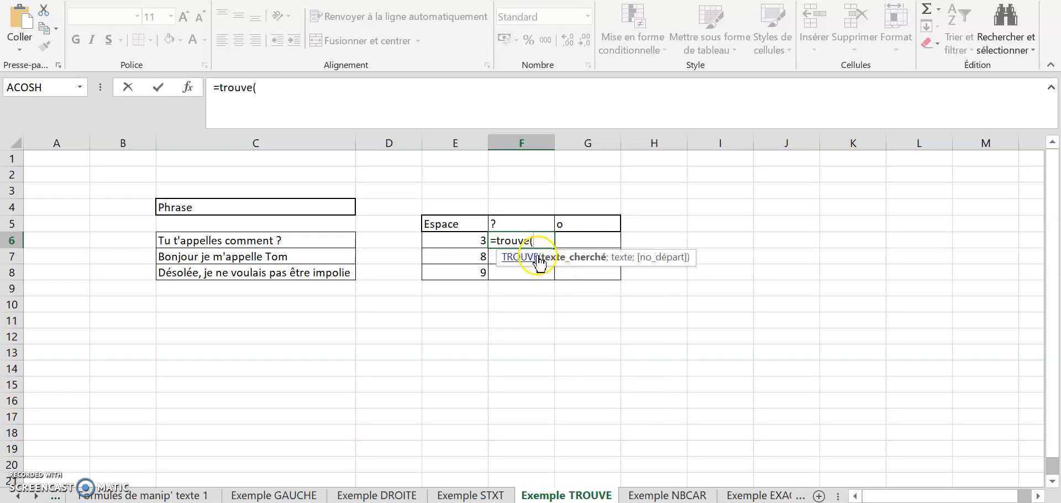
left_click(516, 223)
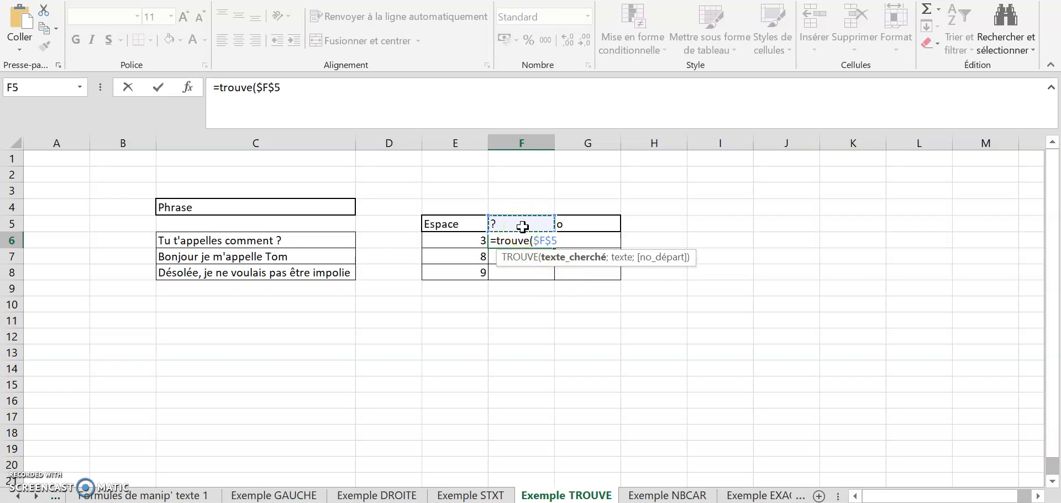
type(";")
left_click(252, 241)
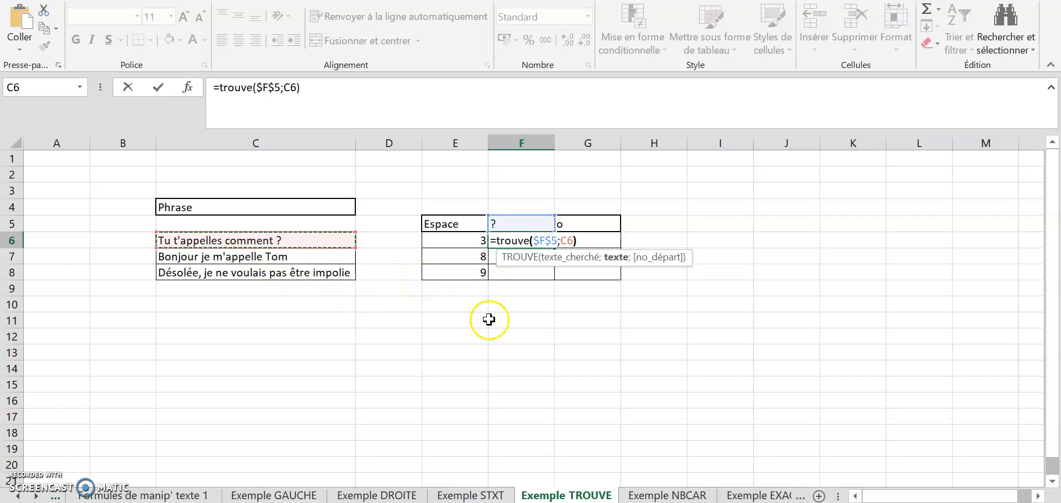
type(")")
key("Return")
- Fill the question mark formula from F6 down to F8 and check the formulas in F6 and F7
left_click(532, 240)
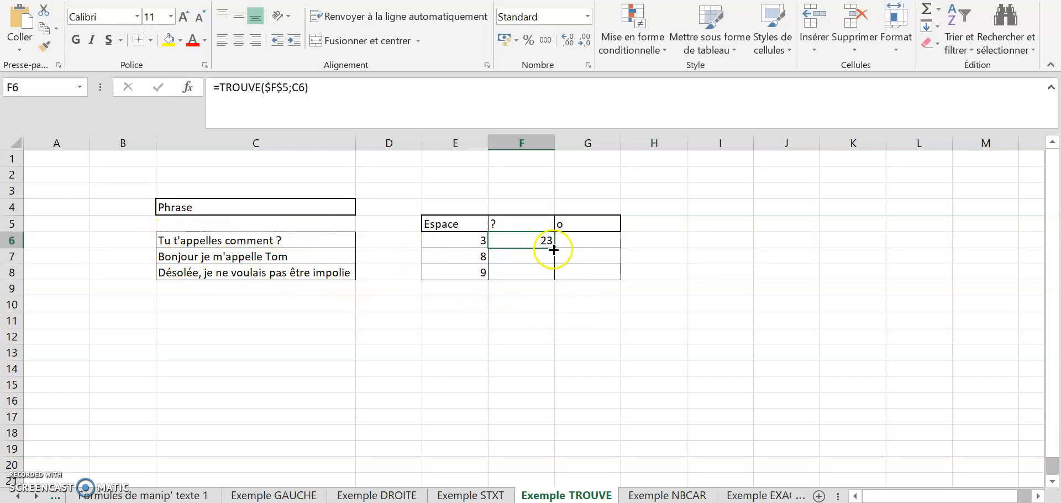
left_click_drag(556, 265, 554, 274)
left_click(522, 367)
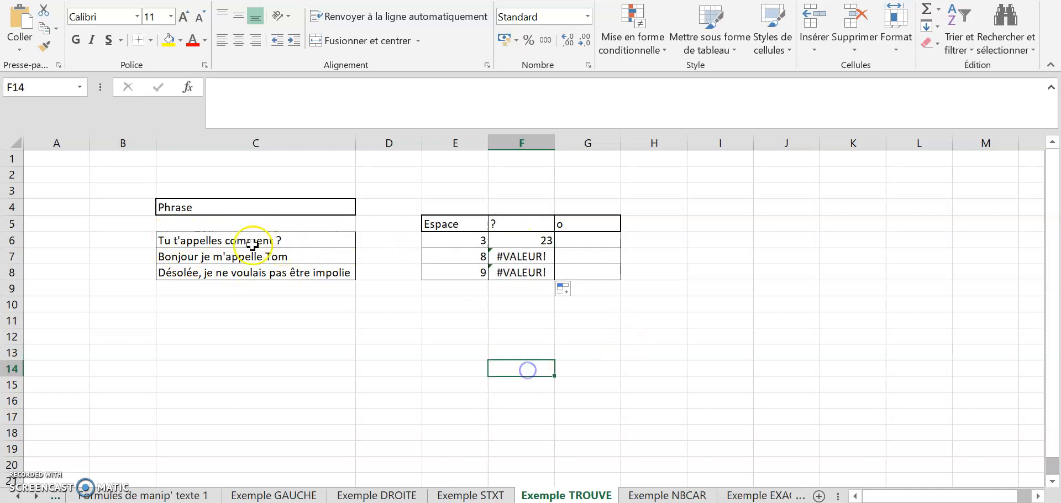
left_click(539, 241)
left_click(535, 255)
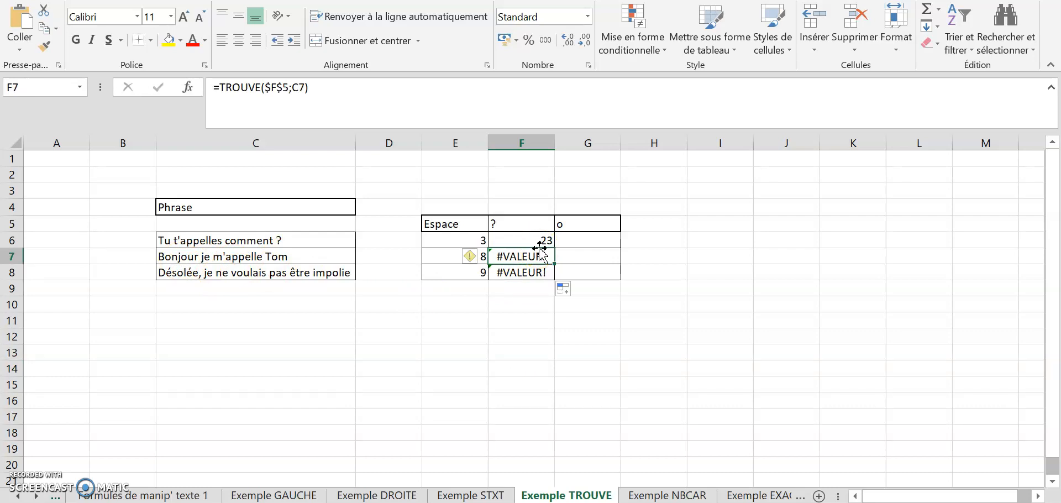
- Enter =TROUVE($G$5;C6) in G6 to find the position of the letter o in the first phrase
left_click(568, 238)
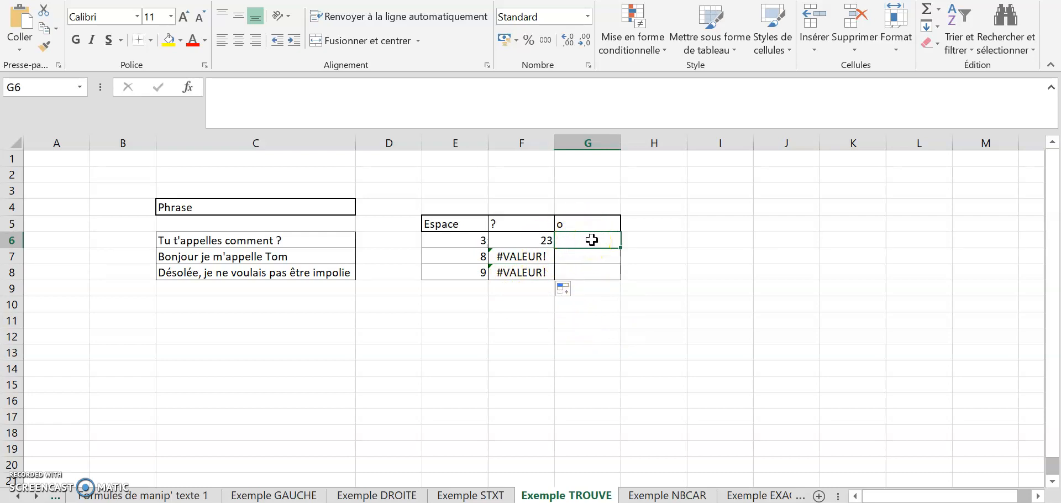
type("=")
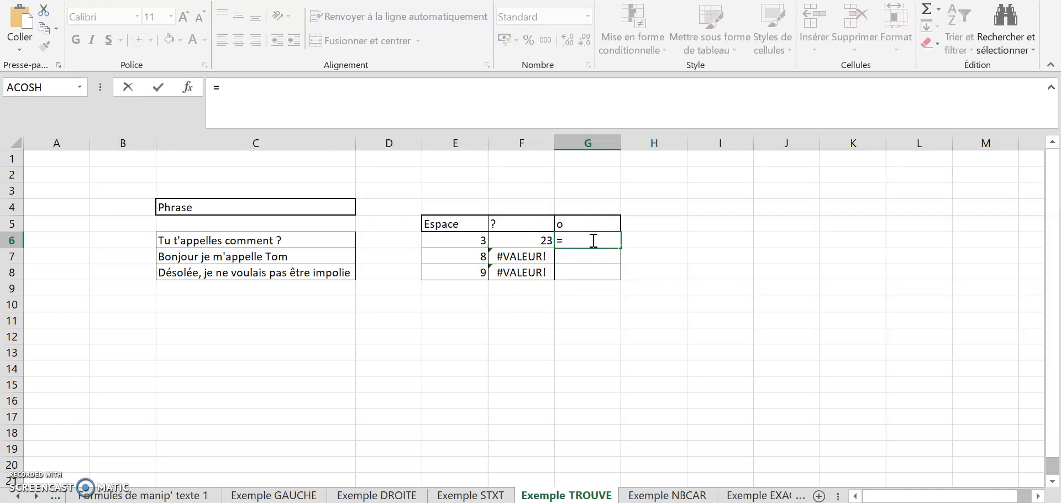
type("trouve(")
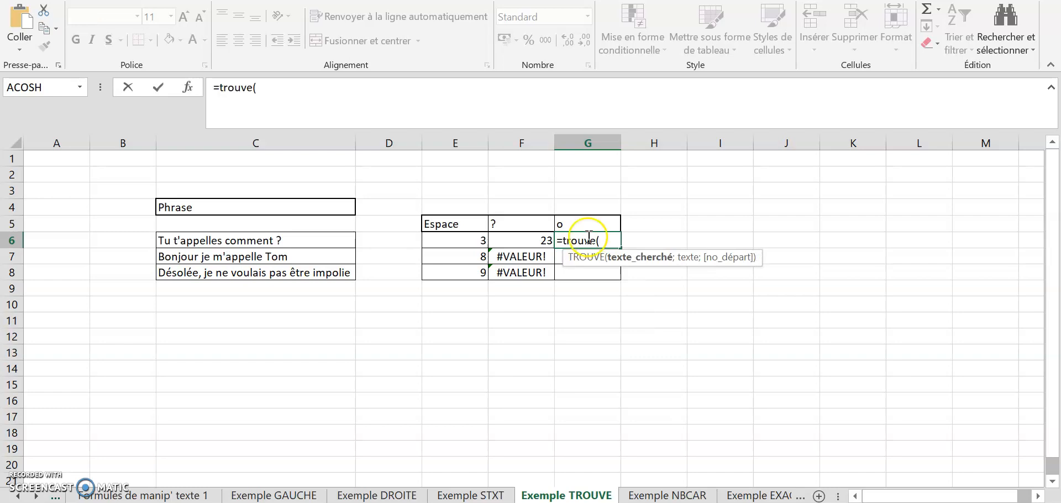
left_click(587, 221)
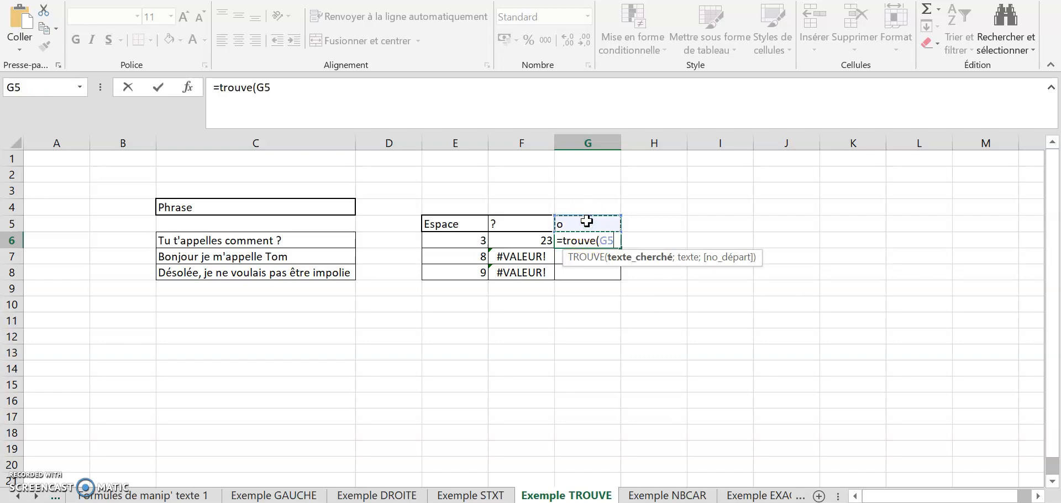
type(";")
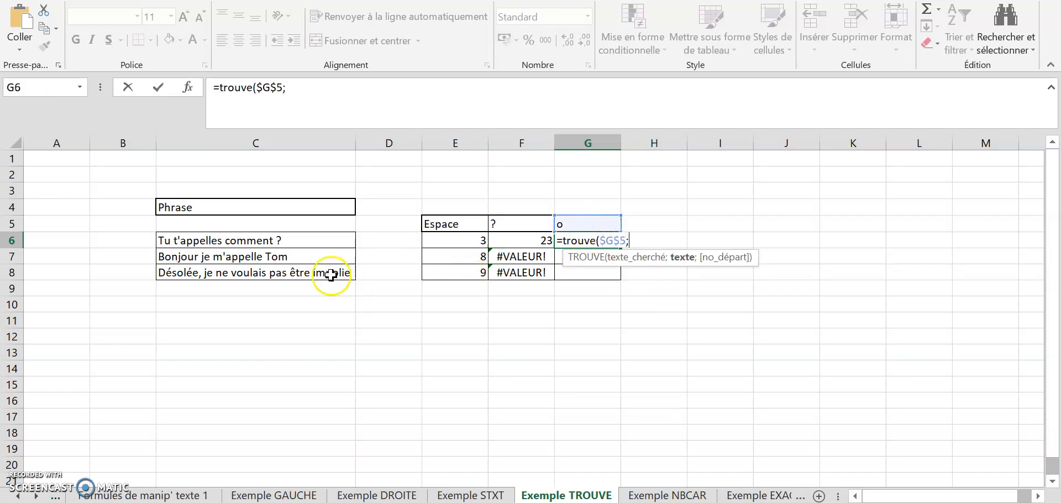
left_click(305, 239)
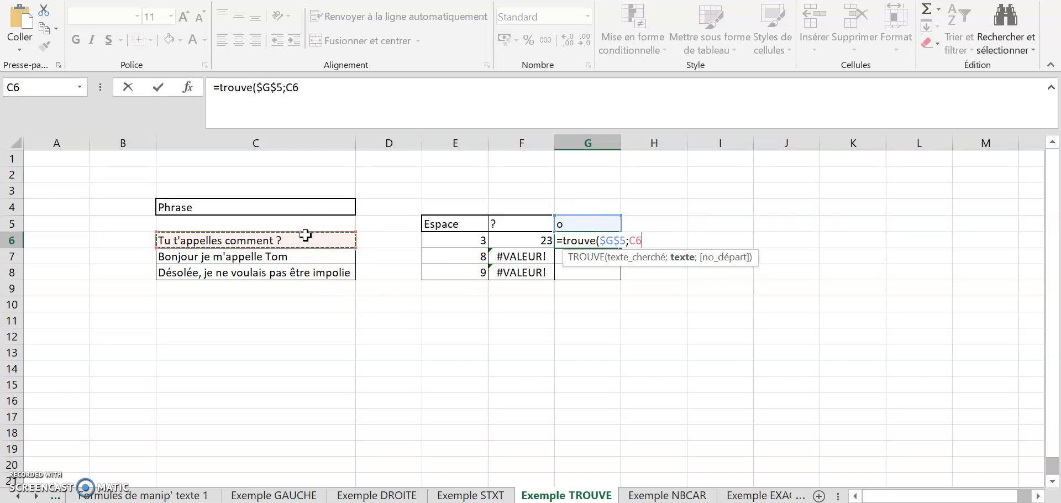
key("Return")
- Fill the letter o formula from G6 down to G8 and check the copied formulas in G7 and G8
left_click(601, 240)
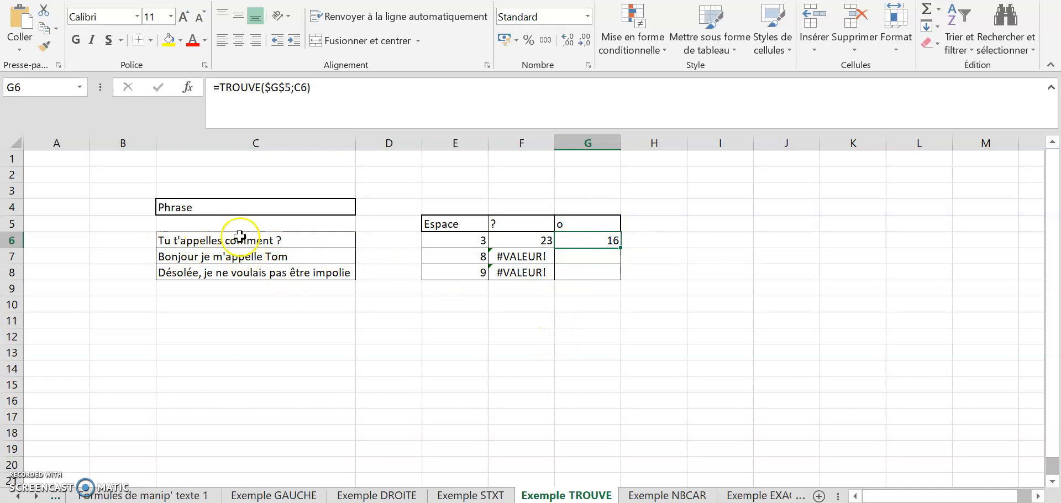
left_click_drag(625, 247, 622, 277)
left_click(699, 289)
left_click(610, 257)
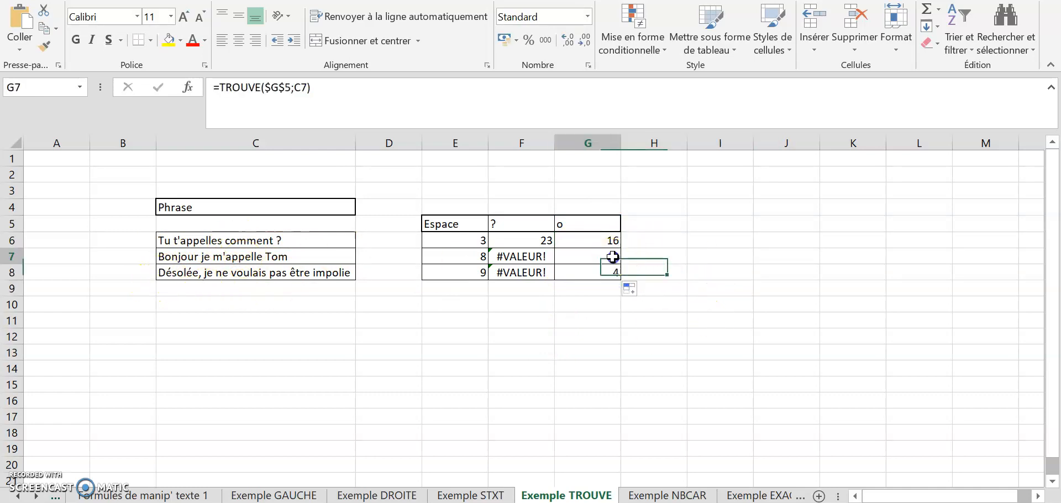
left_click(590, 273)
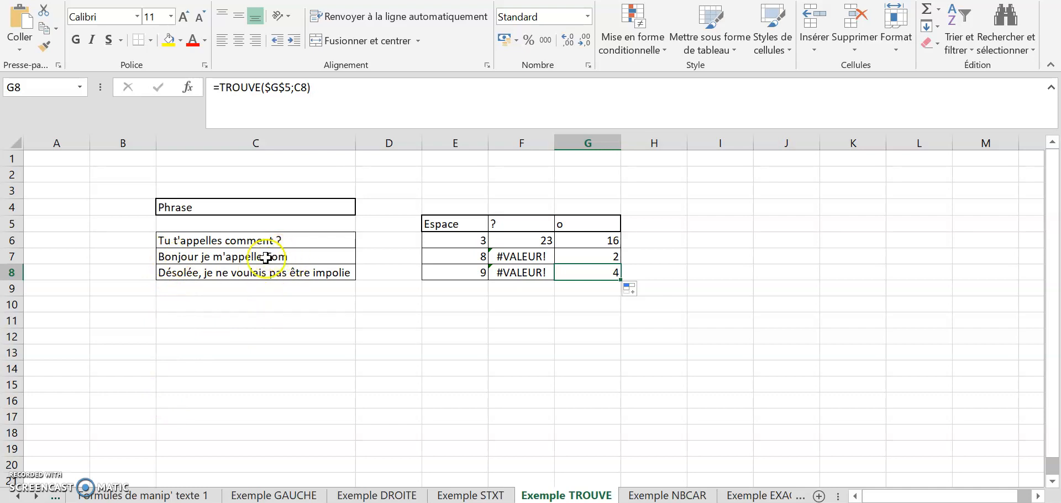
- Strip the letter o formula in G6 back to its equals sign so that it can be rewritten
left_click(606, 241)
left_click(437, 115)
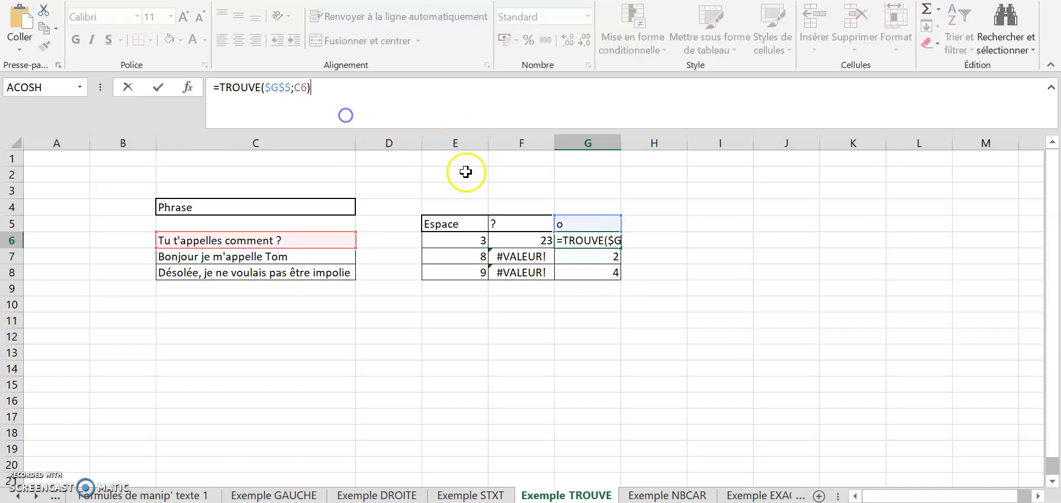
key("Return")
double_click(593, 243)
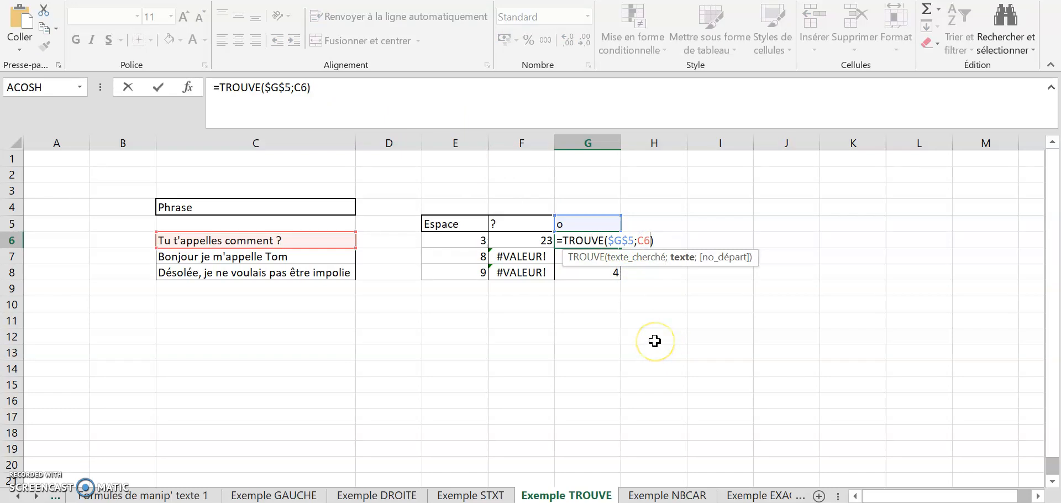
key("BackSpace")
key("BackSpace")
key("BackSpace")
key("BackSpace")
key("BackSpace")
key("BackSpace")
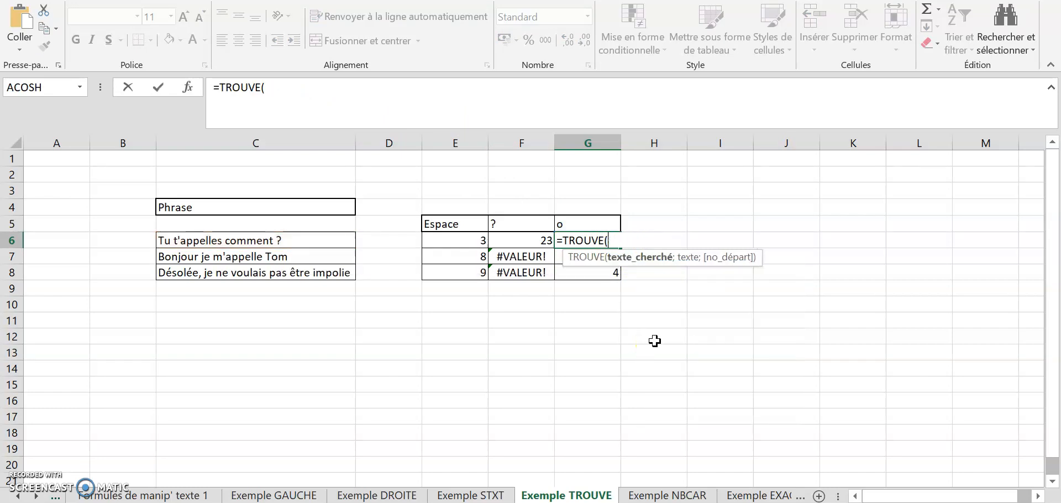
key("BackSpace")
key("BackSpace")
key("BackSpace")
key("BackSpace")
key("BackSpace")
key("BackSpace")
key("BackSpace")
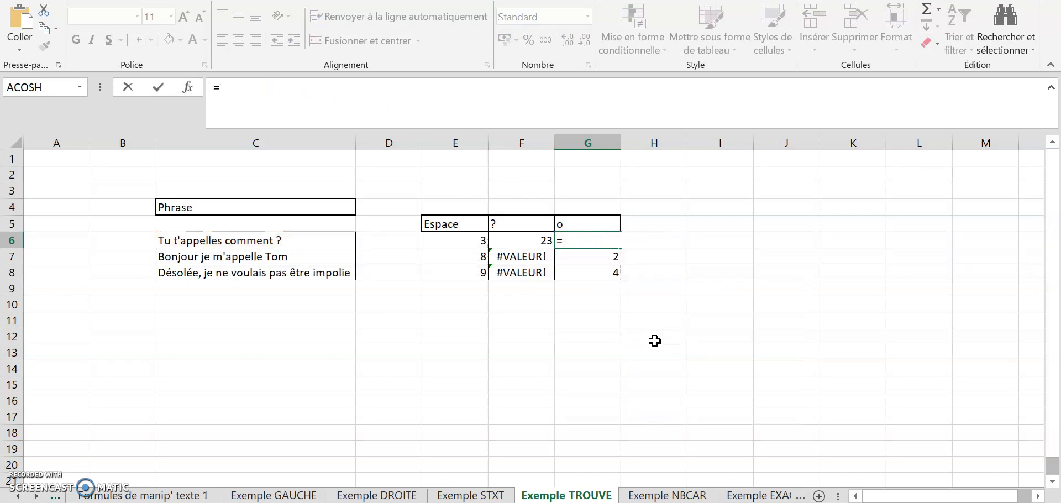
- Enter =TROUVE($G$5;C6;8) in G6 to search for the letter o starting from the eighth character
key("Caps_Lock")
type("TROUVE5")
key("Tab")
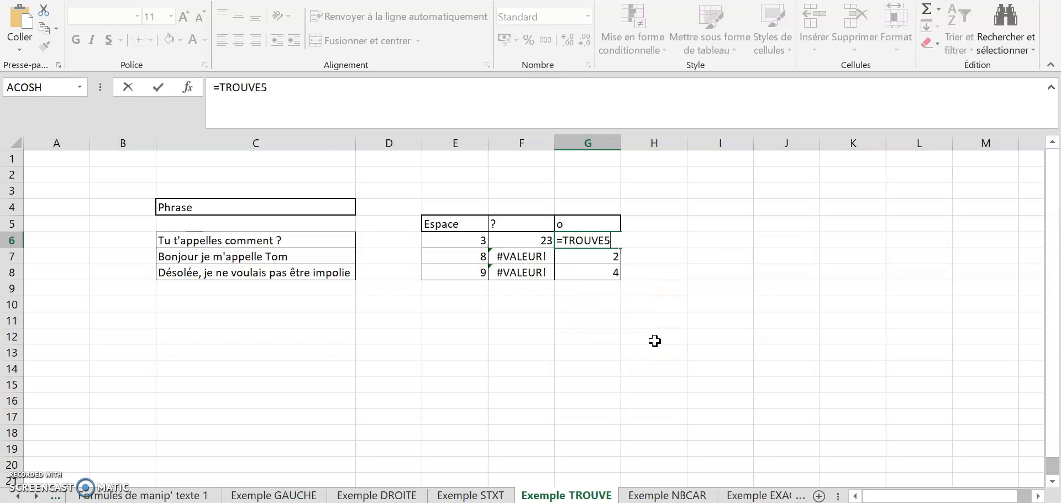
key("Caps_Lock")
left_click(577, 224)
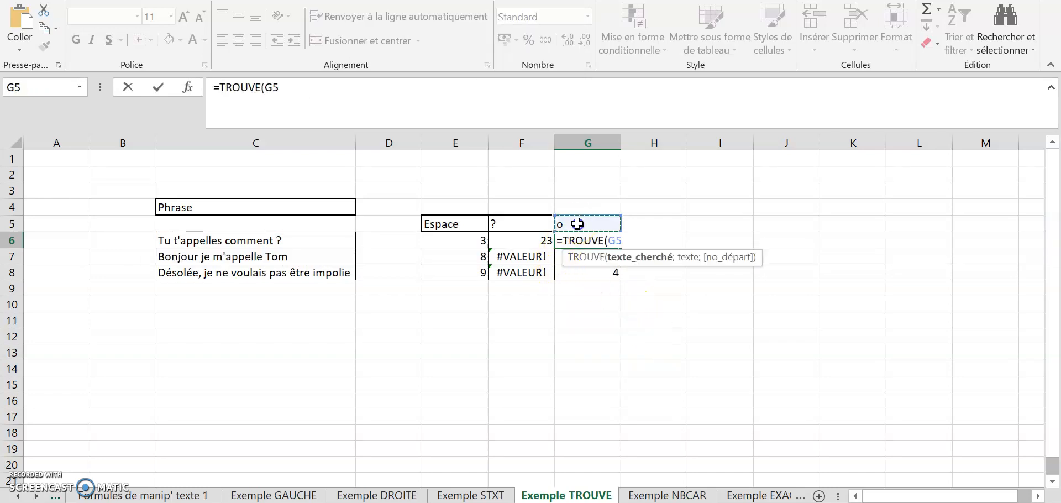
type(";")
left_click(232, 239)
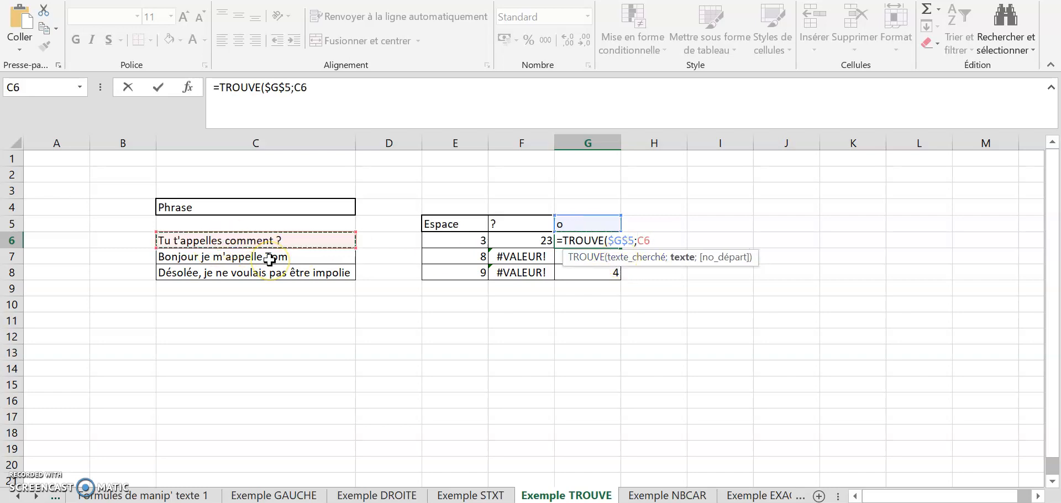
type(";")
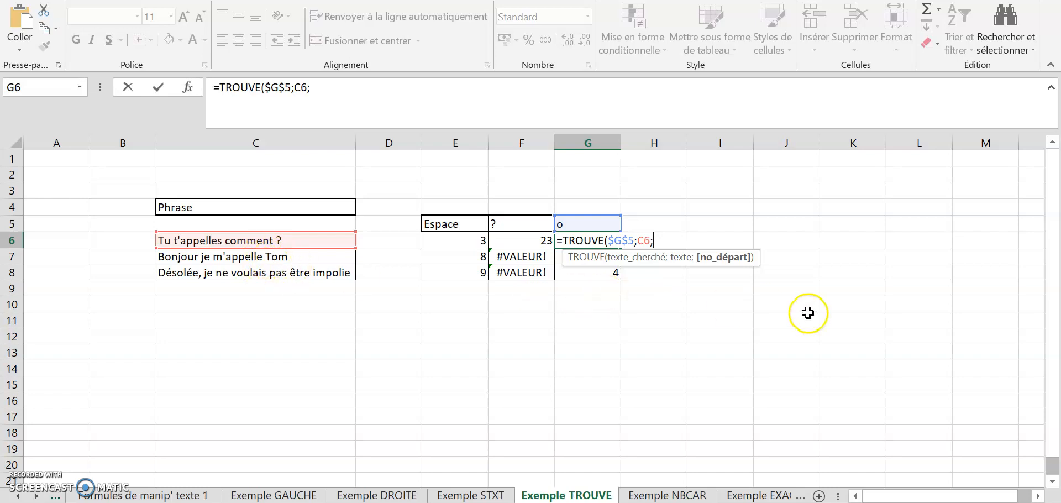
key("Caps_Lock")
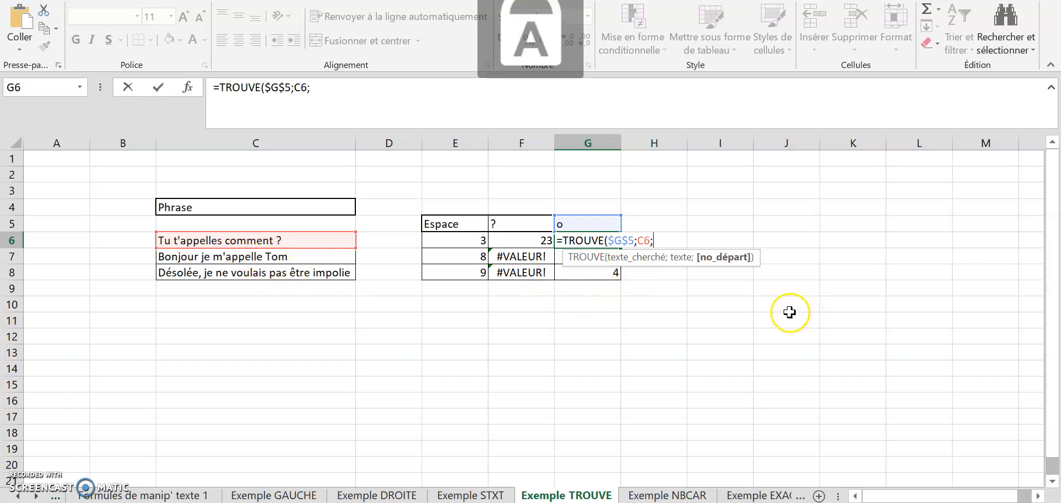
key("Caps_Lock")
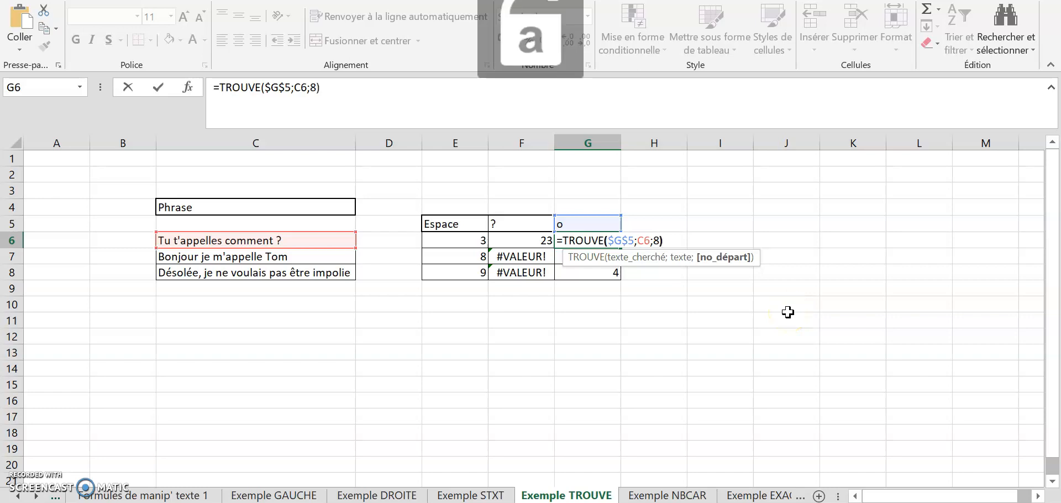
key("Return")
- Fill the formula with start position 8 from G6 down to G8 and check the copied formula in G7
left_click(612, 239)
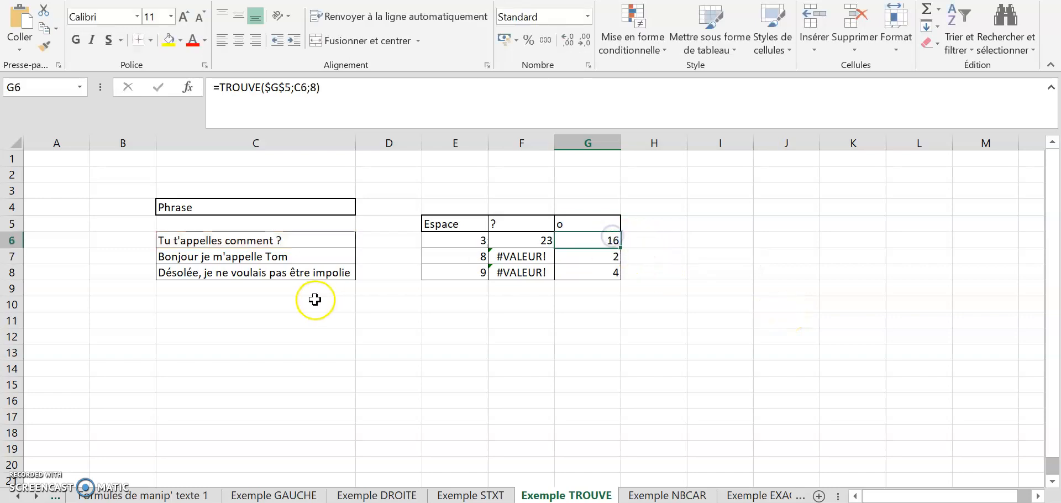
left_click_drag(621, 245, 620, 276)
left_click(590, 257)
double_click(590, 256)
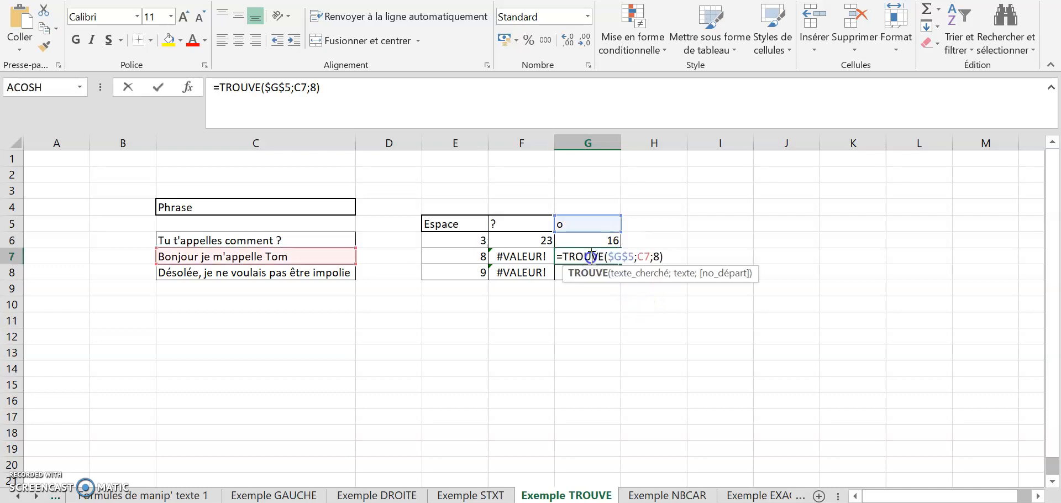
key("Return")
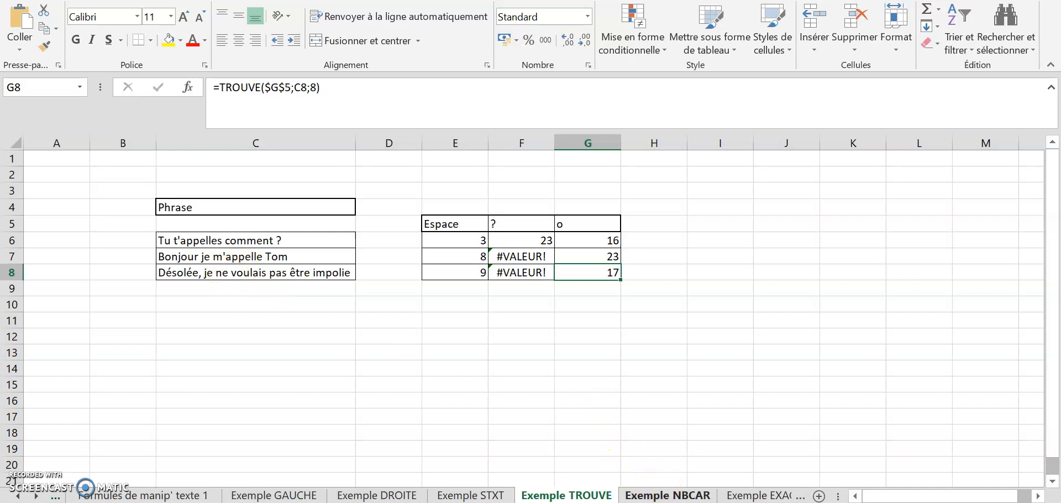
- Switch to the Exemple NBCAR sheet and select the first character-count cell, F7
left_click(667, 496)
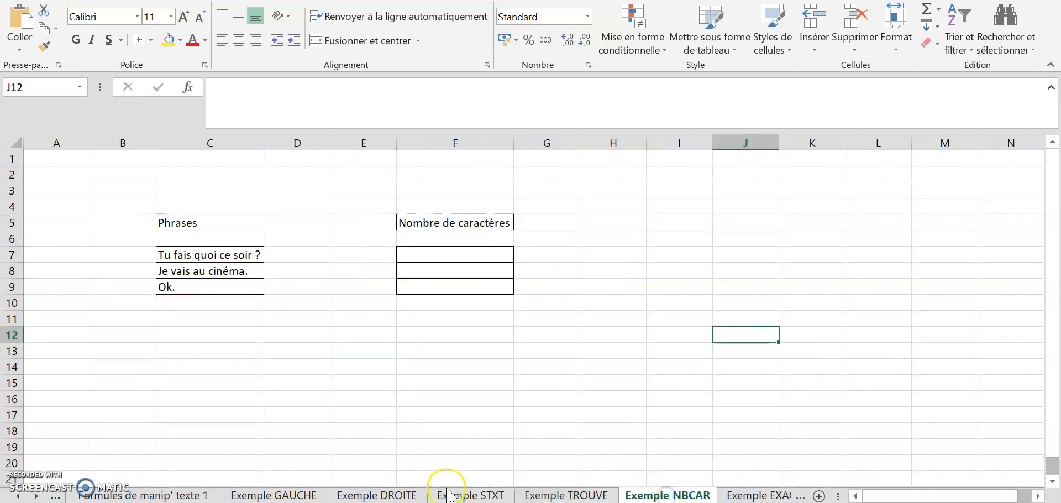
left_click(467, 252)
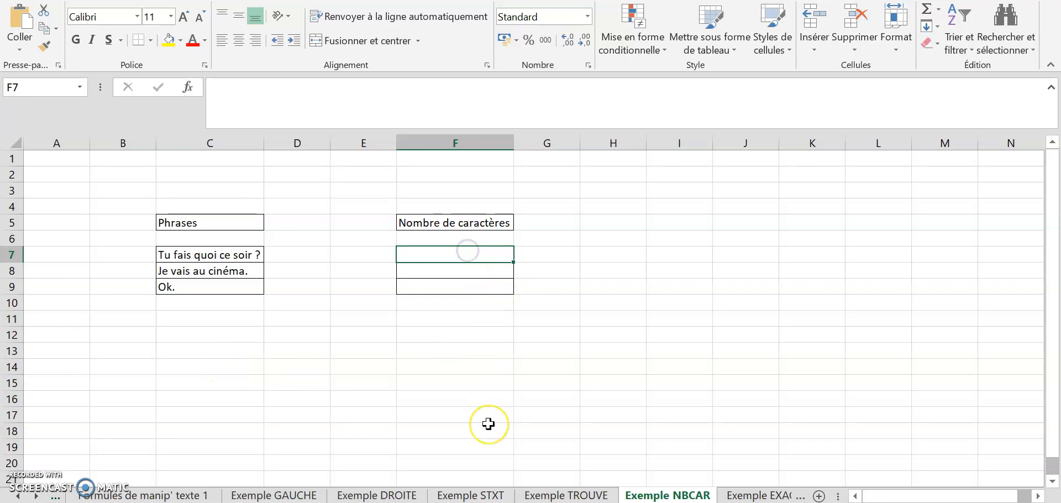
- Try NBCAR in F7 on the literal text "dsjdsjs" and clear the cell again
type("=nbcar(")
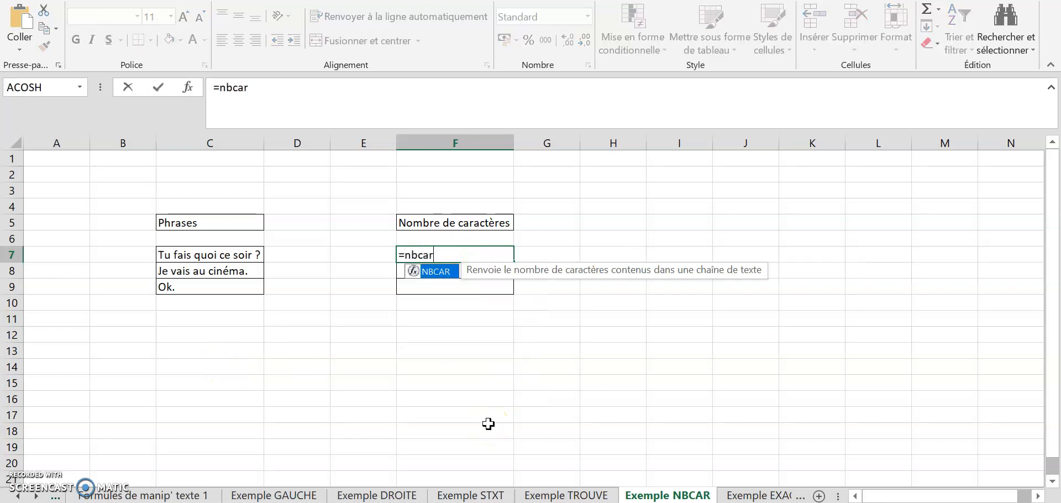
left_click(219, 260)
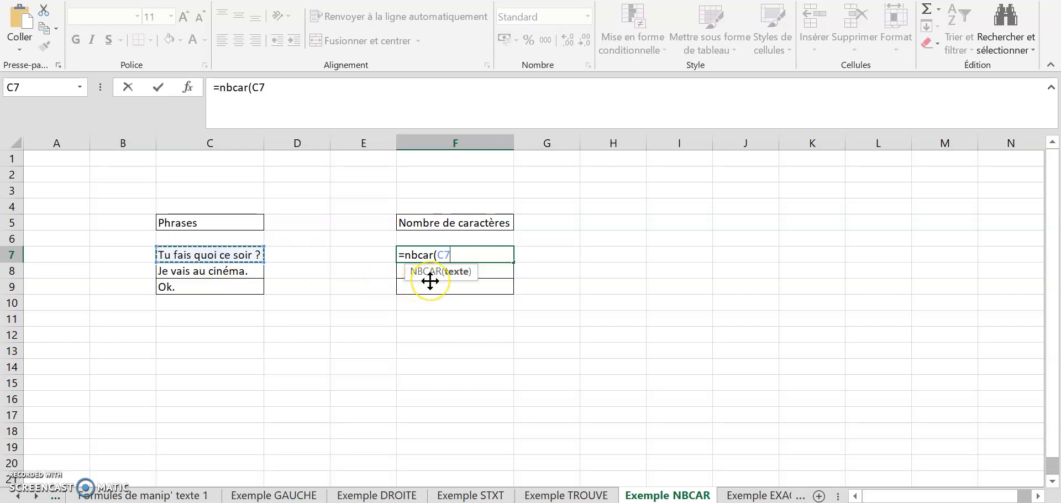
key("BackSpace")
key("Caps_Lock")
key("Caps_Lock")
type("\"")
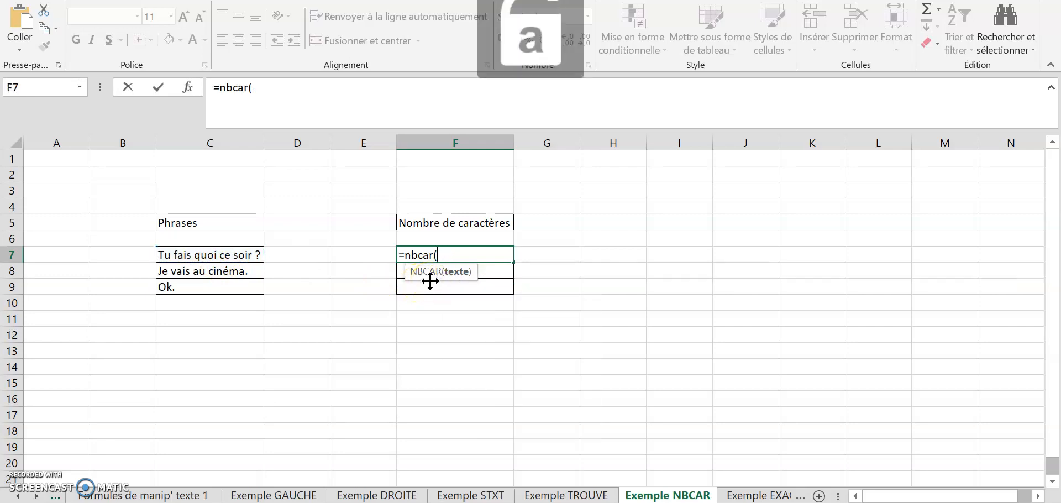
type("dsjdsjs\")")
key("Return")
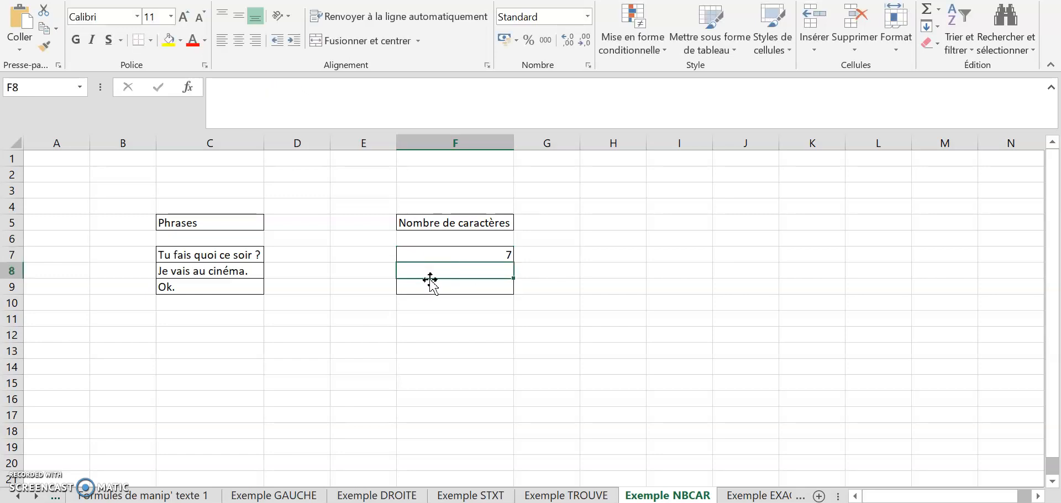
left_click(430, 254)
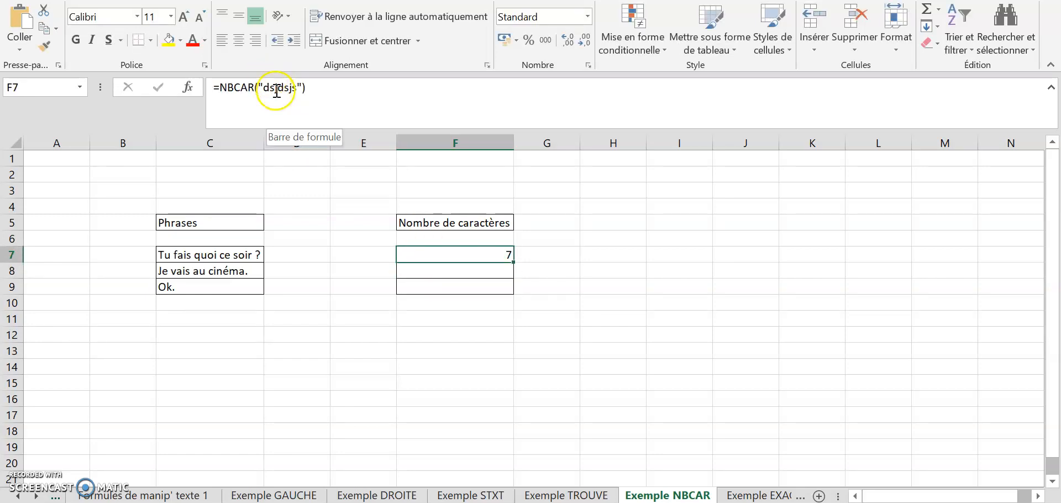
key("BackSpace")
key("Return")
- Enter =NBCAR(C7) in F7 to count the characters of the first phrase
left_click(468, 251)
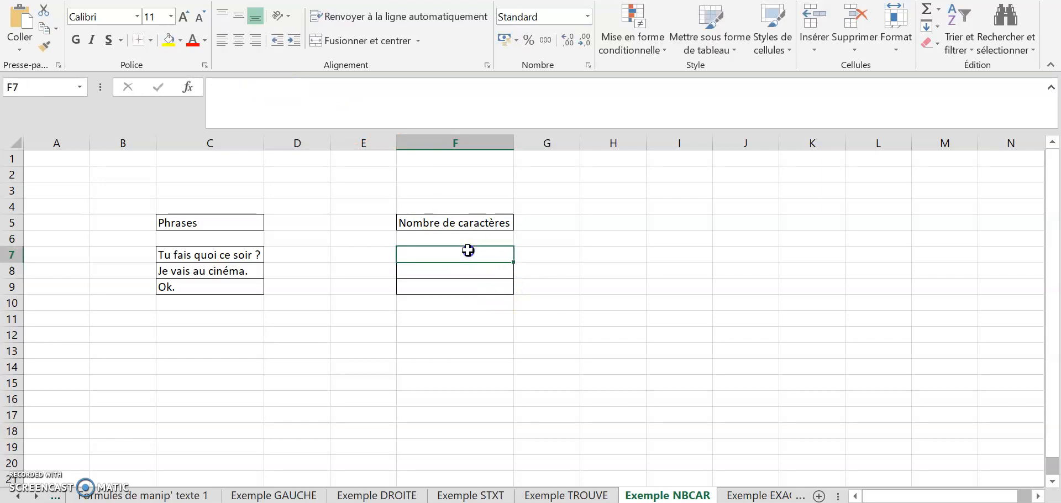
type("=nbcar(")
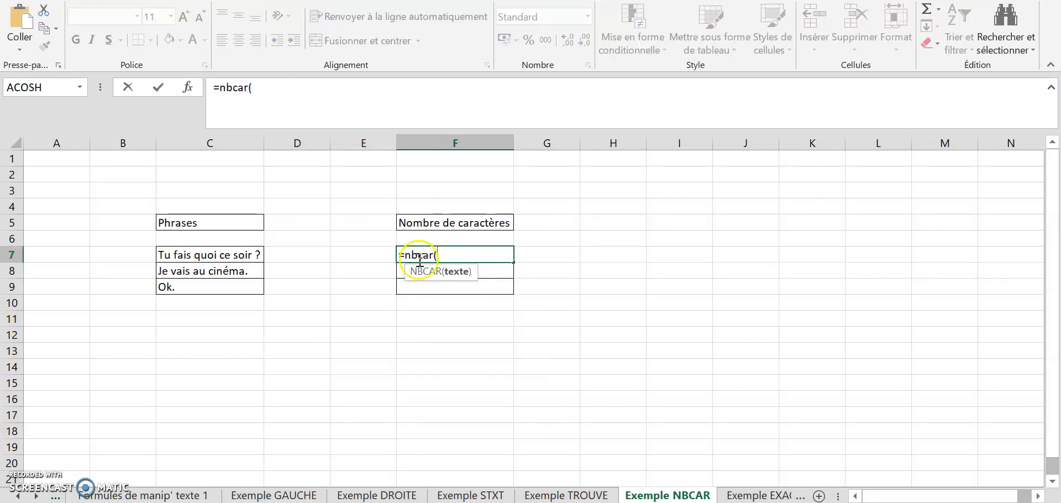
left_click(223, 253)
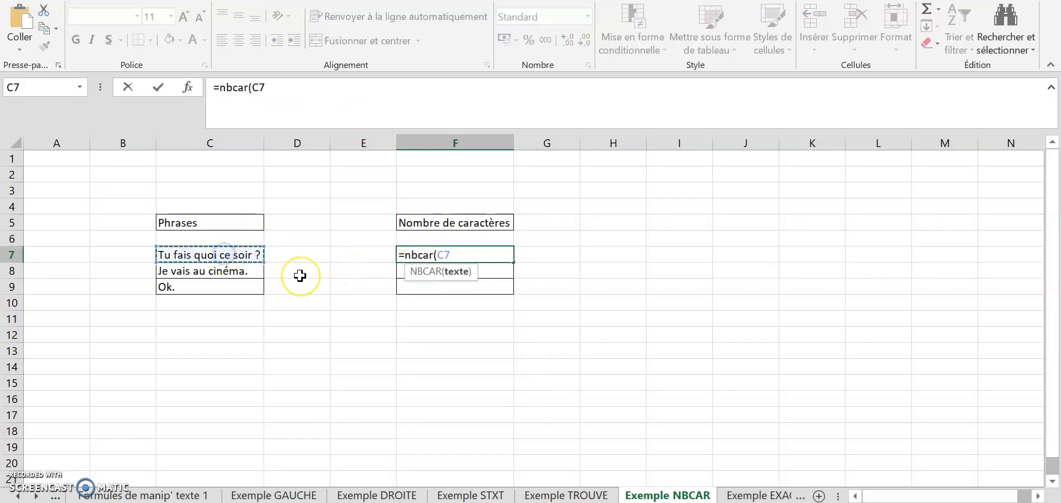
type(")")
key("Return")
- Fill the NBCAR formula from F7 down to F9 and review the counts in F8 and F9
left_click(495, 258)
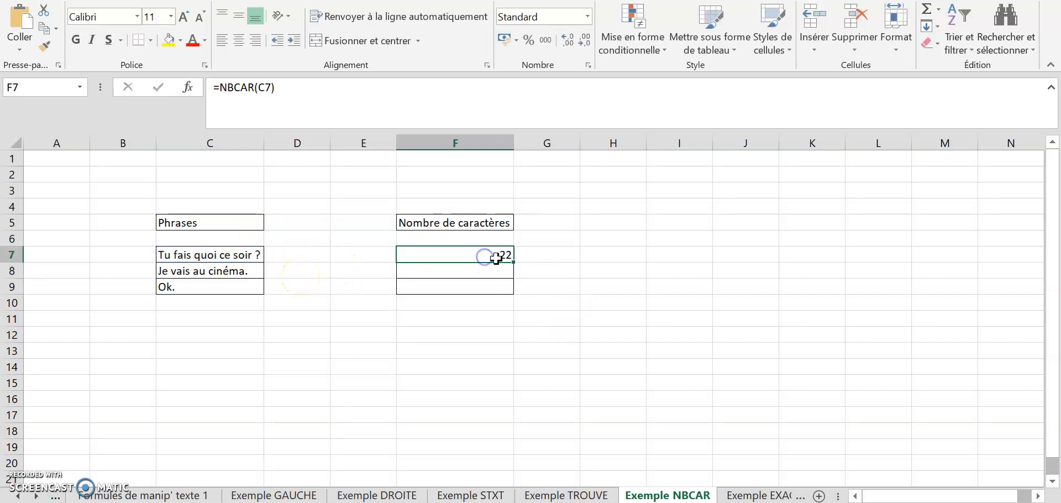
left_click_drag(512, 262, 508, 291)
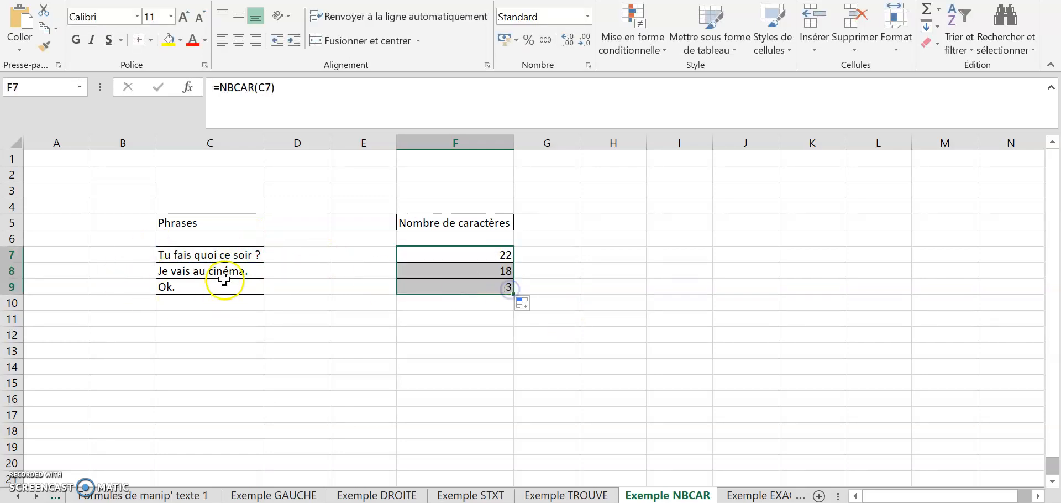
left_click(216, 301)
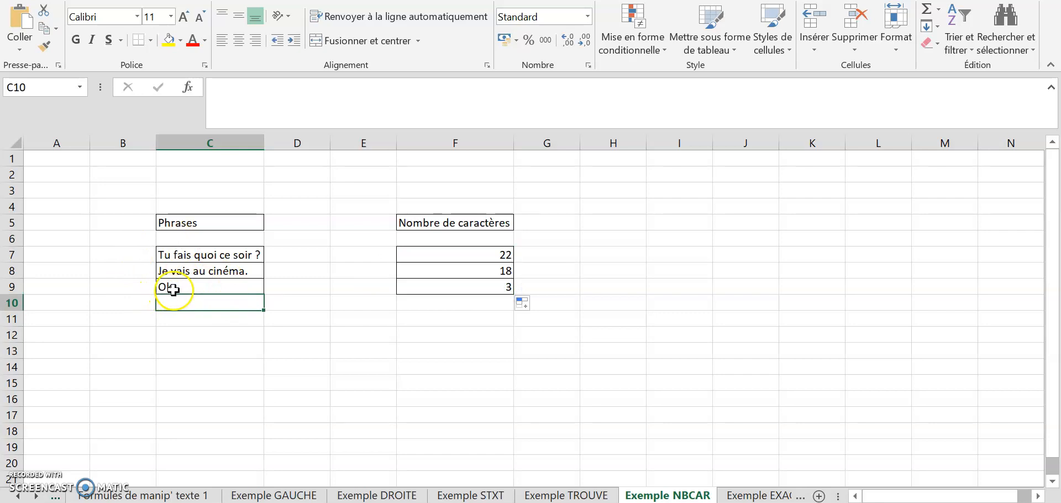
left_click(476, 348)
left_click(496, 270)
left_click(493, 285)
- Add three trailing spaces after "Ok." in C9 to test whether NBCAR counts them
left_click(241, 292)
left_click(260, 111)
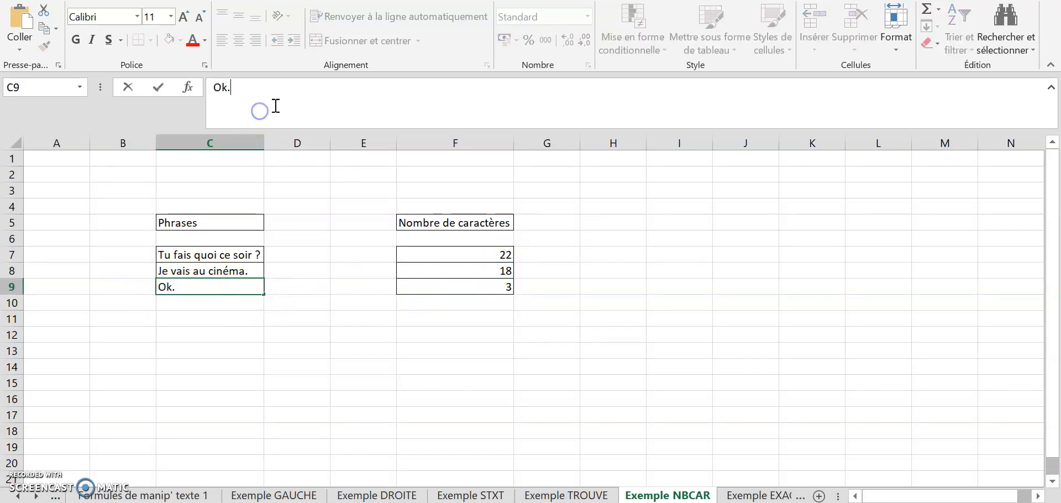
key("Return")
left_click(458, 351)
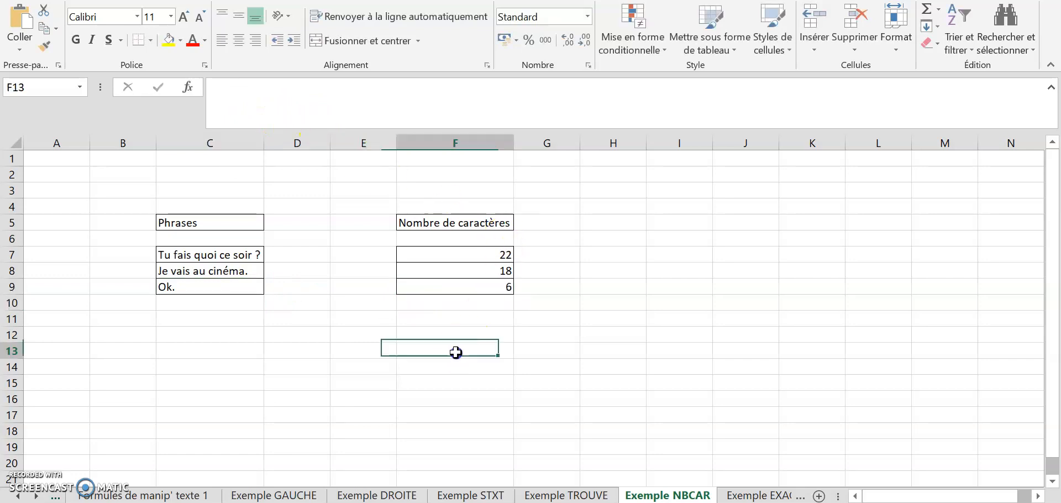
- Remove the trailing spaces after "Ok." in C9
double_click(225, 295)
double_click(224, 295)
left_click(304, 105)
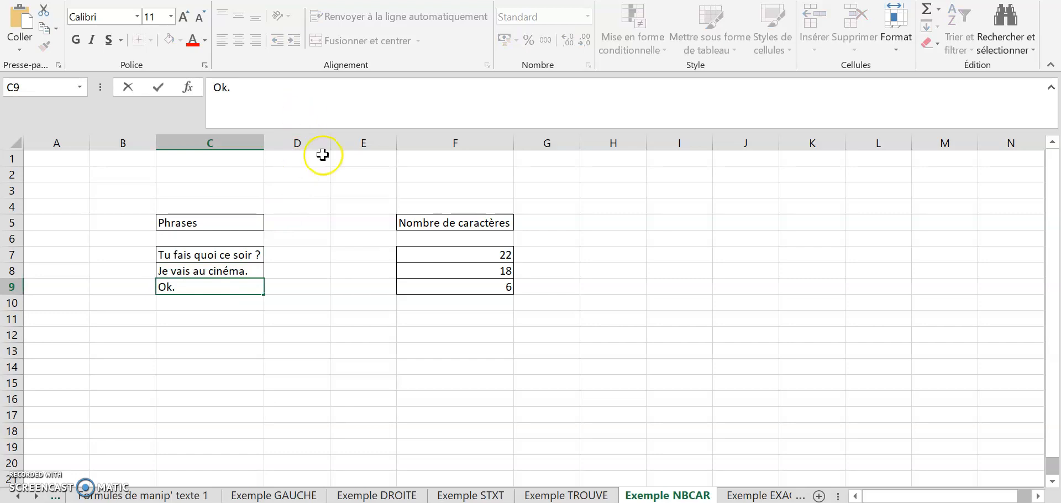
left_click(78, 446)
left_click(233, 319)
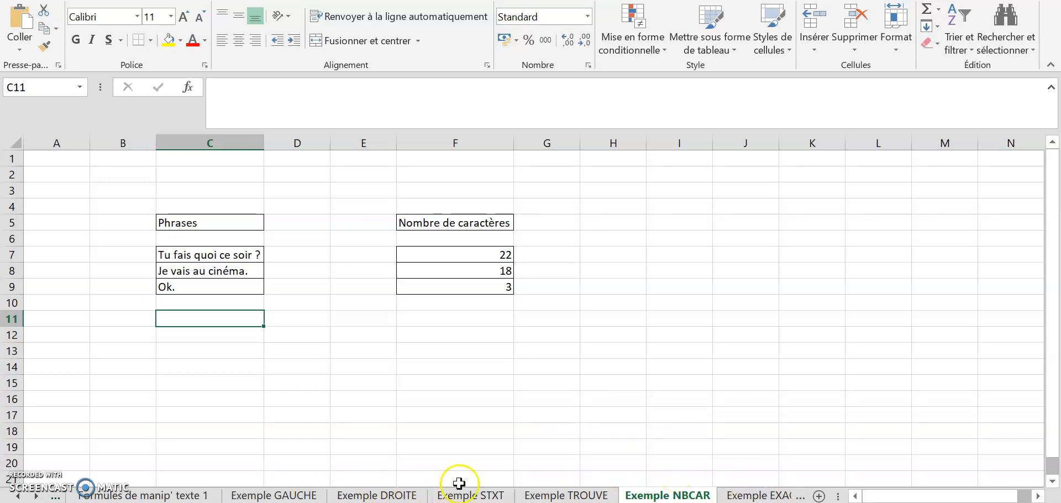
- On the Exemple EXACT sheet, enter =SI(F7=H7;" C'est pareil "; "C'est différent") in D7 to compare the first two texts
left_click(740, 497)
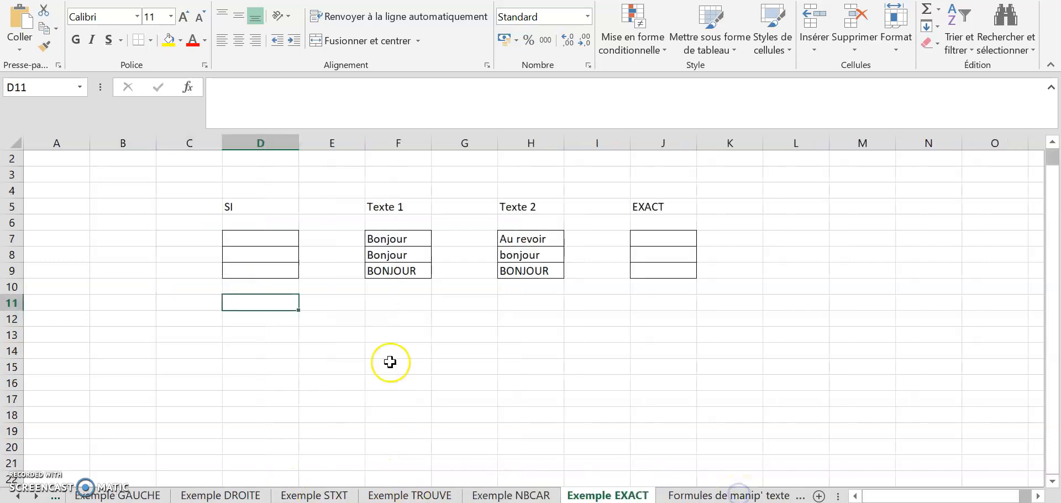
left_click(486, 383)
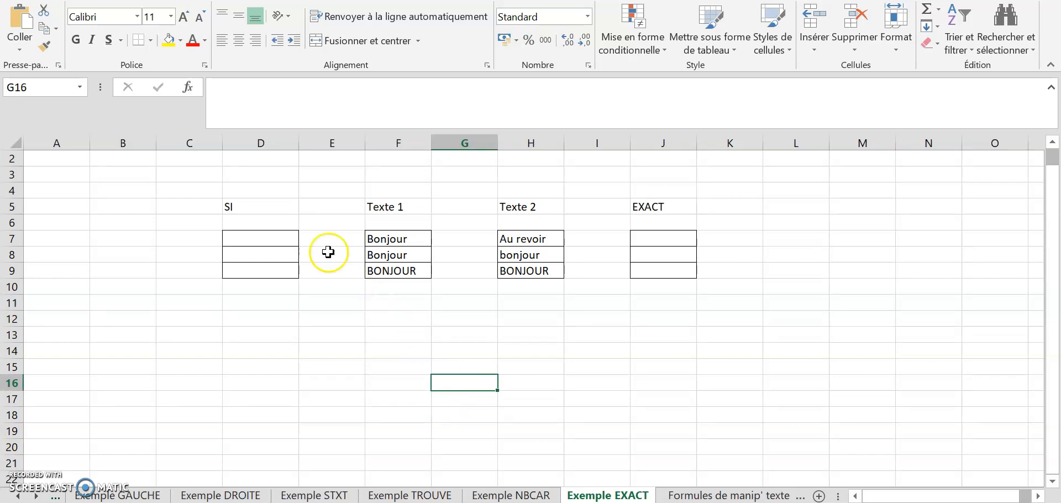
left_click(263, 241)
type("=si(")
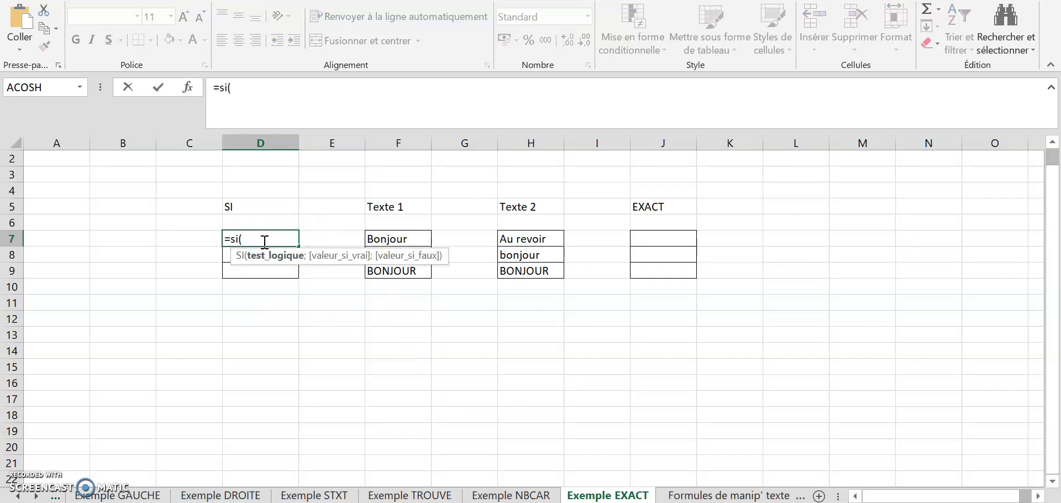
left_click(381, 236)
type("=")
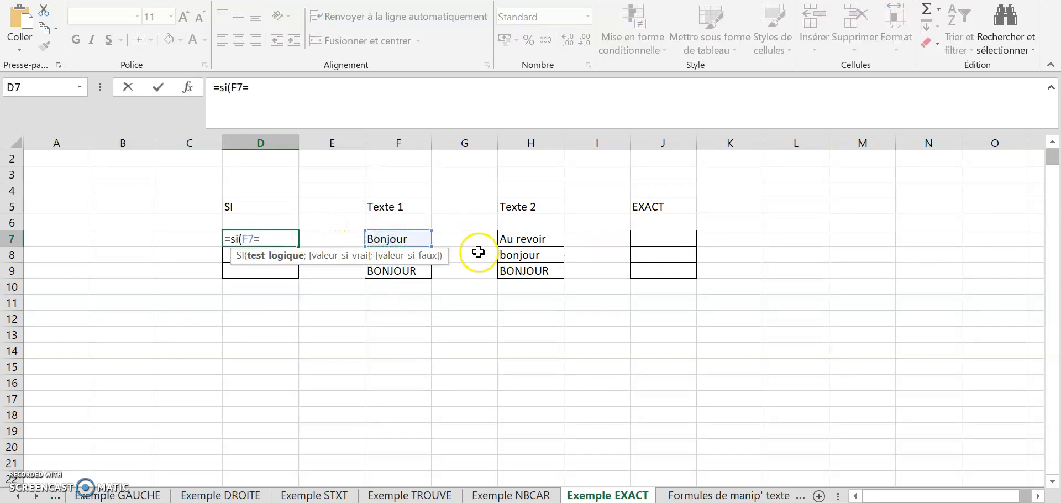
left_click(550, 238)
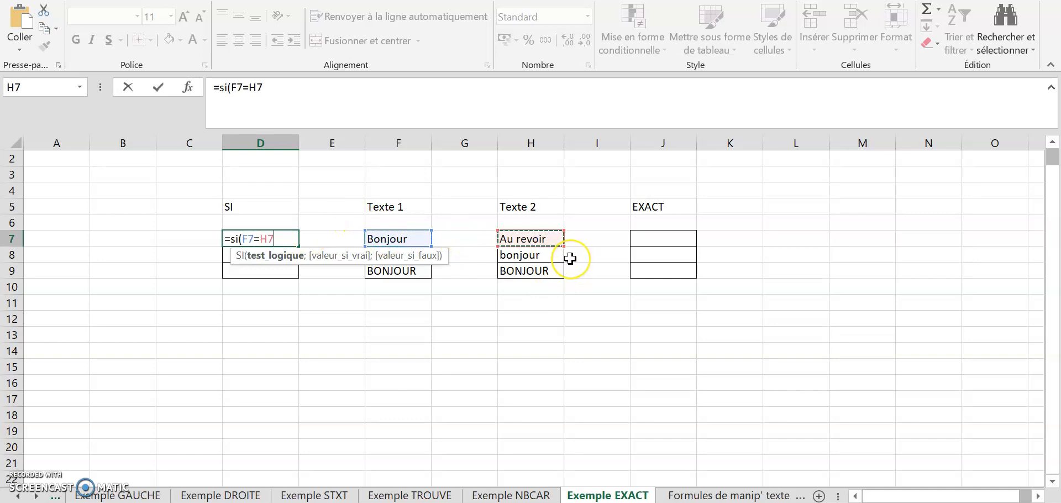
key("Caps_Lock")
type(";\" C")
key("Caps_Lock")
type("'est pareil")
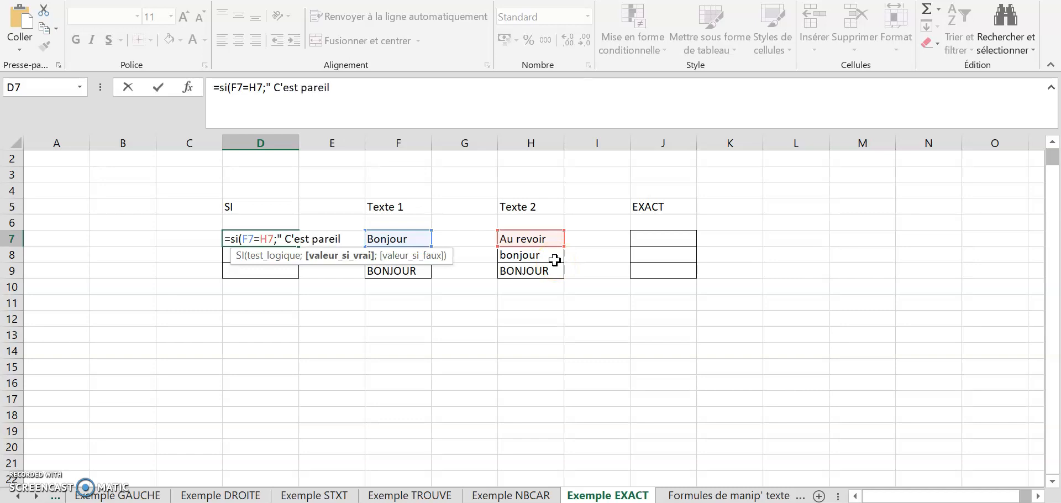
type(" \"; \"C'est différent")
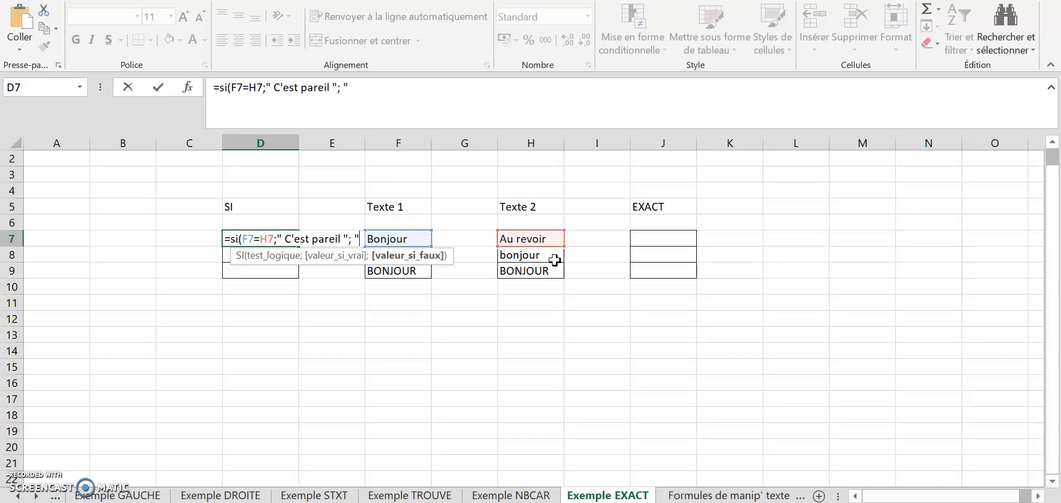
key("Caps_Lock")
type("C")
key("Caps_Lock")
type("'est différent")
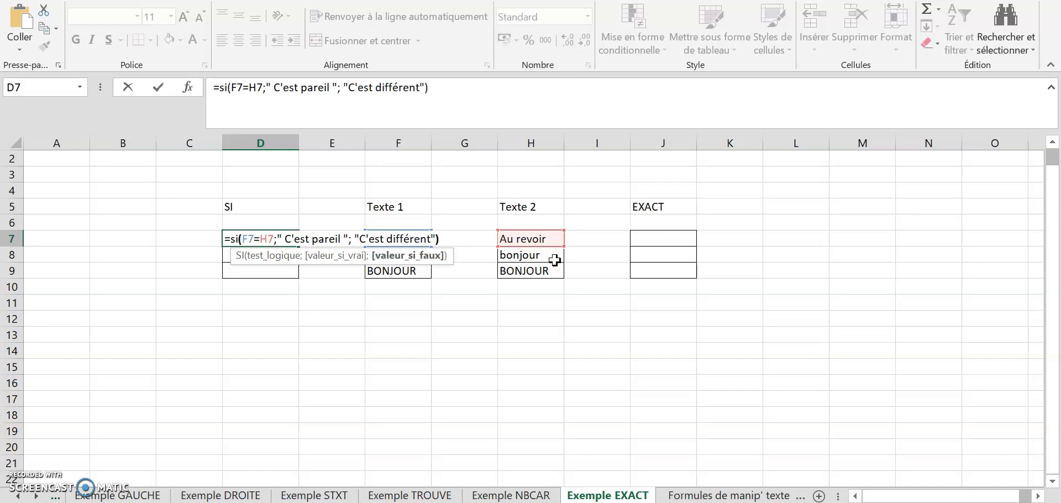
key("Return")
- Check the row 7 texts in F7 and H7, and fill the SI formula from D7 down to D8
left_click(281, 237)
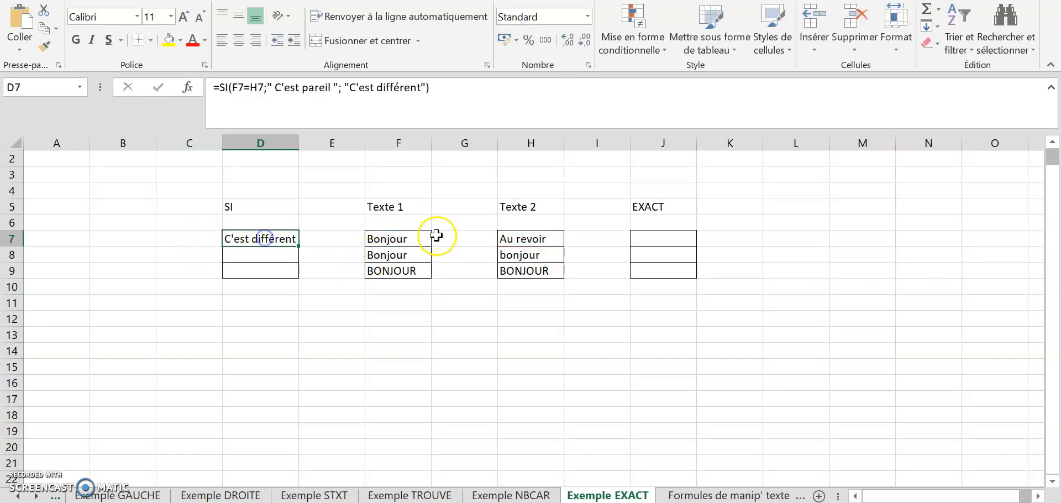
left_click(411, 236)
left_click(552, 238)
left_click(242, 237)
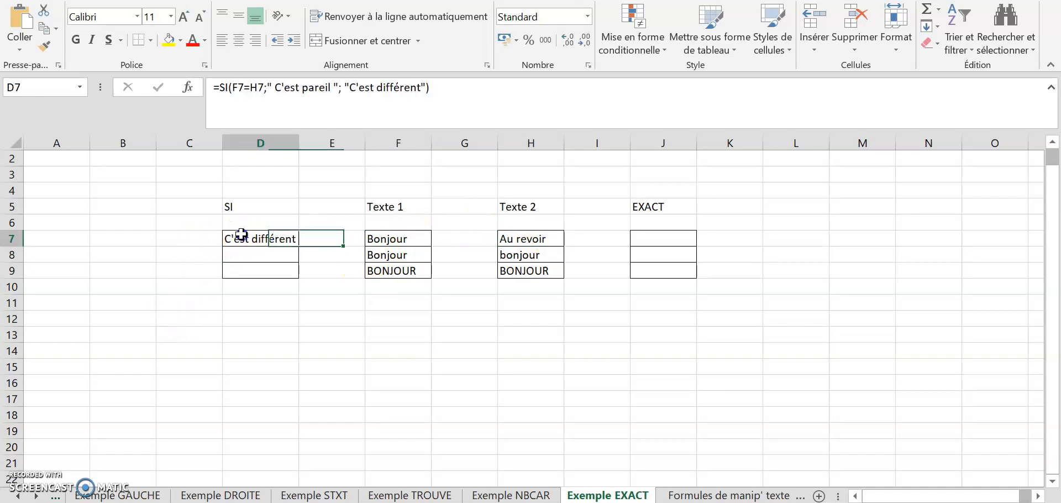
left_click_drag(294, 245, 299, 262)
left_click(329, 285)
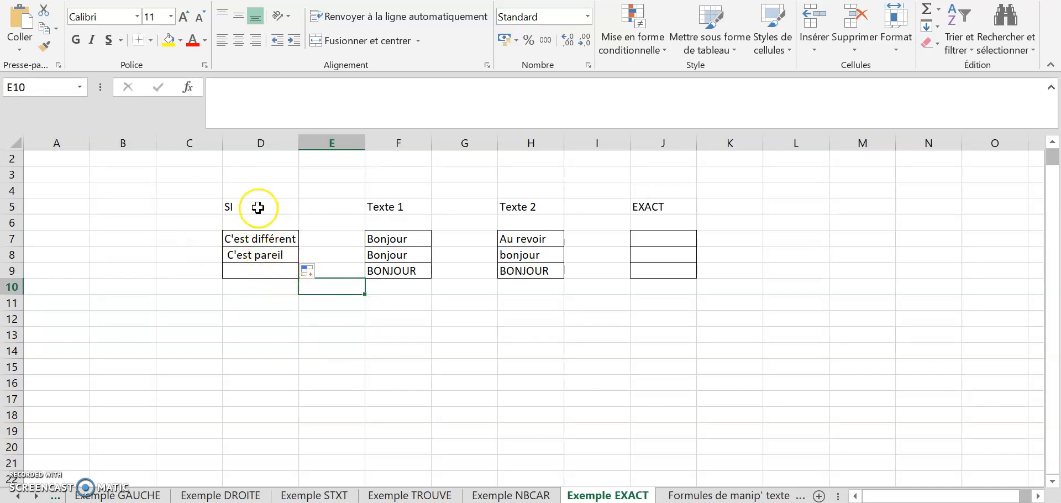
- Inspect the SI formula in D7 and compare it with the texts in the Texte 1 and Texte 2 columns
left_click(231, 237)
left_click(279, 91)
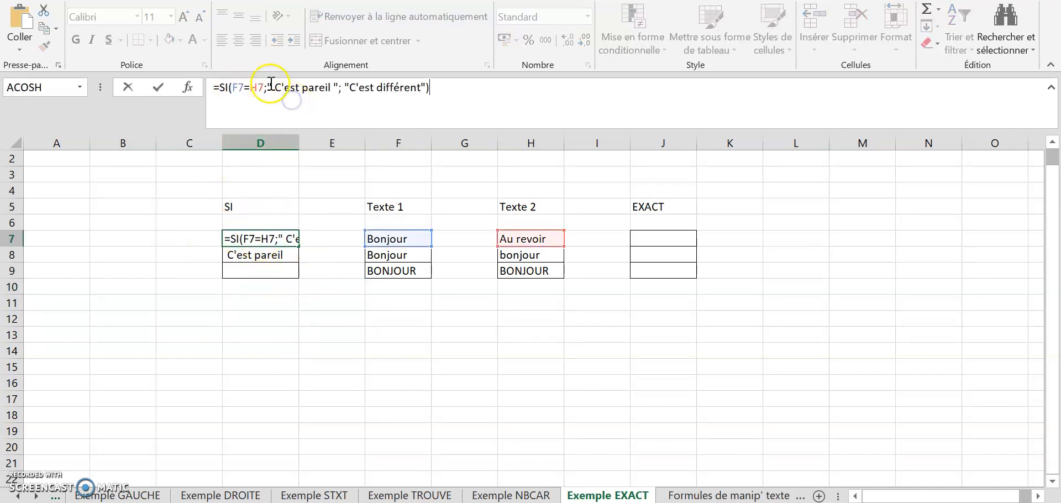
key("Return")
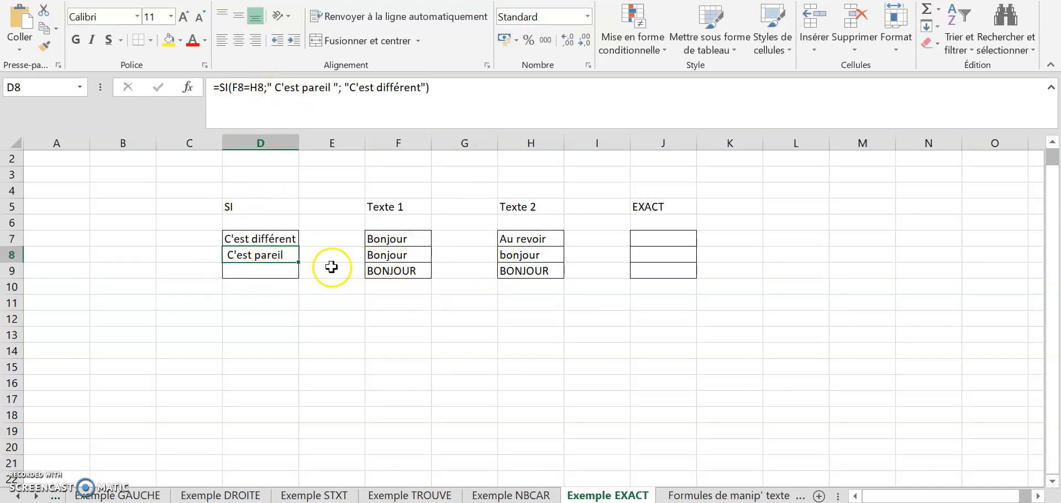
left_click(412, 254)
left_click(553, 239)
- Fill the SI formula from D8 down to D9 and check the texts in F9 and H9
left_click(263, 269)
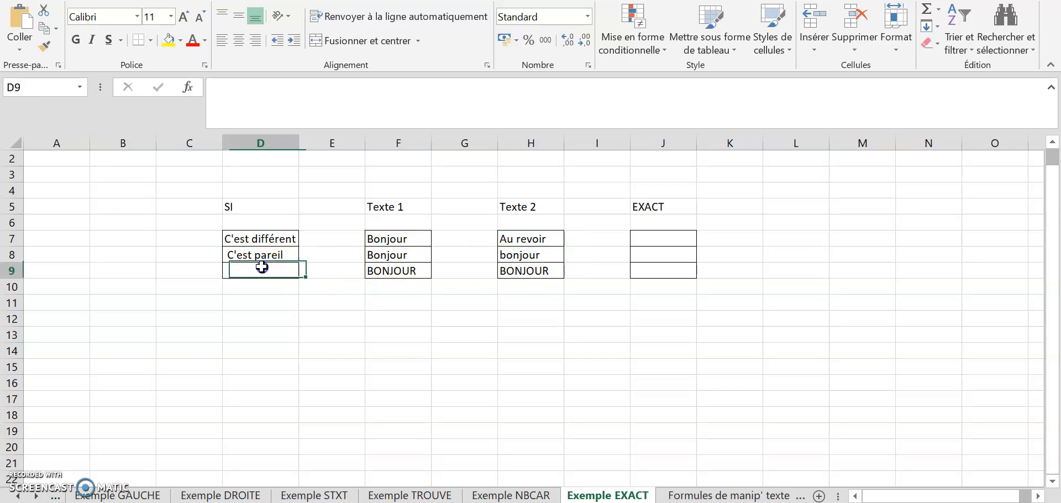
left_click(264, 254)
left_click_drag(299, 261, 301, 274)
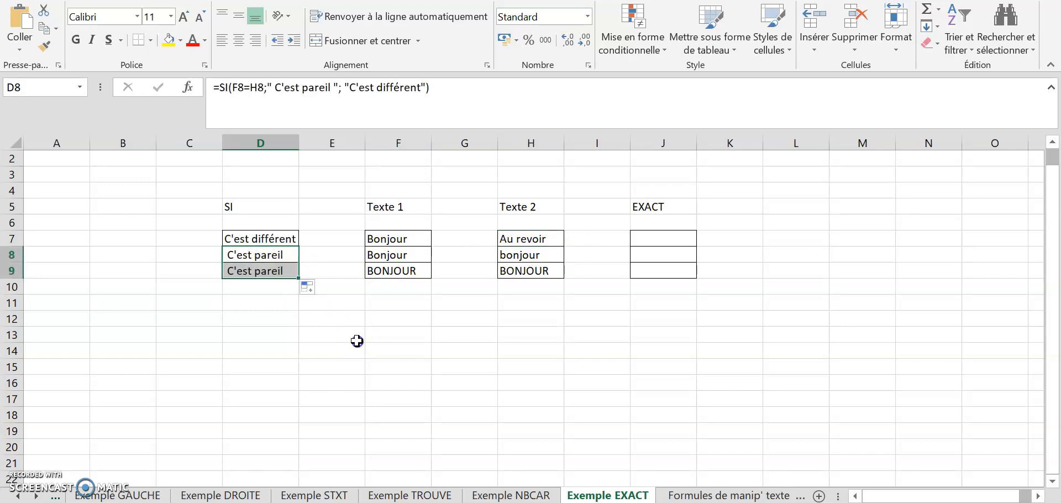
left_click(355, 339)
left_click(382, 269)
left_click(505, 271)
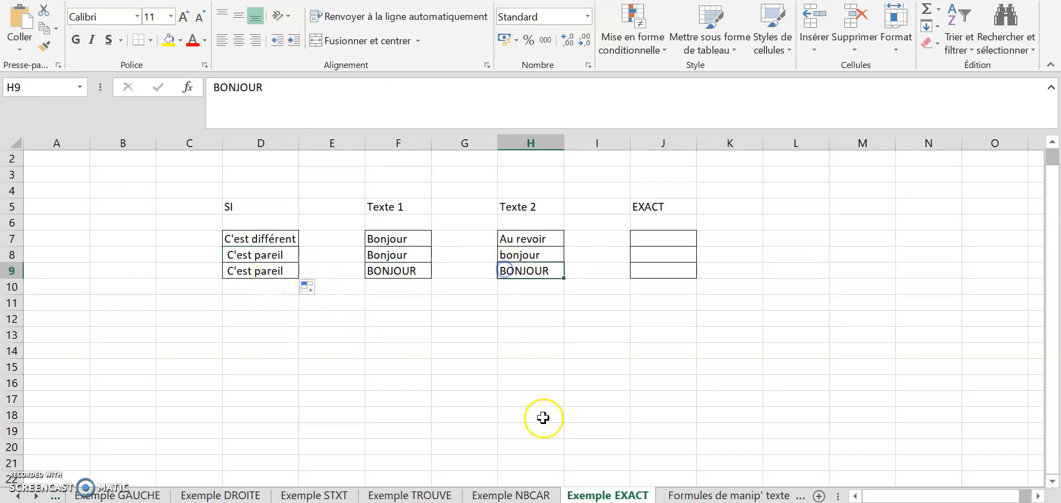
- Enter =EXACT(F7;H7) in J7 to compare the first two texts exactly
left_click(660, 240)
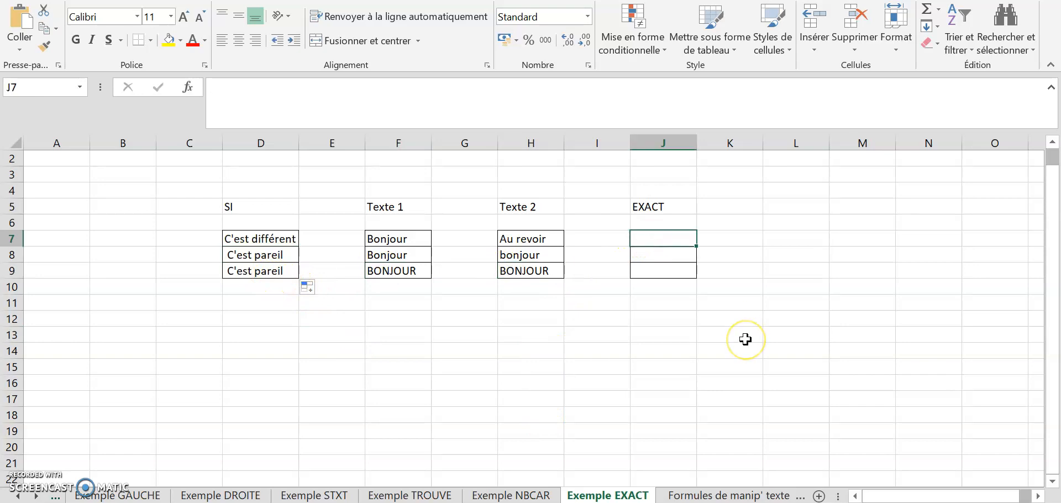
type("=exact(")
left_click(380, 238)
type(";")
left_click(542, 234)
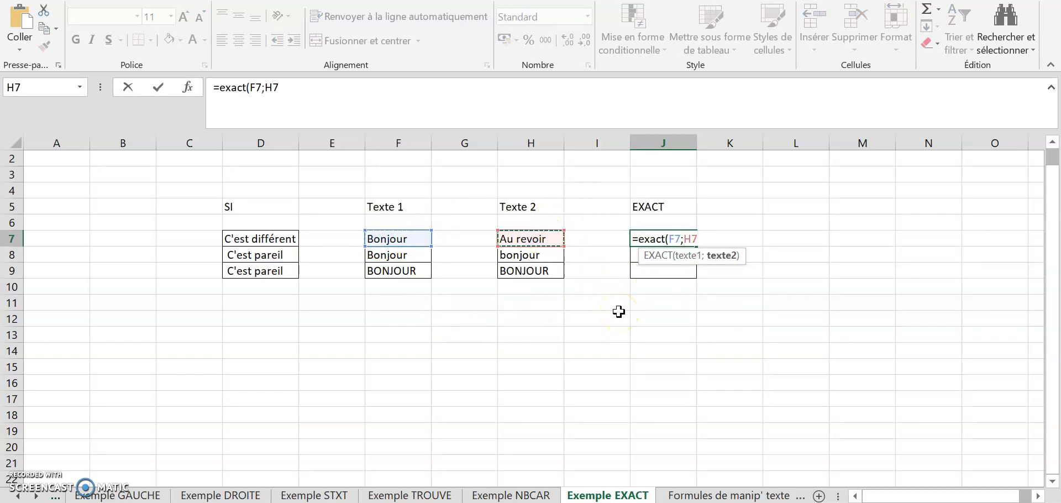
key("Return")
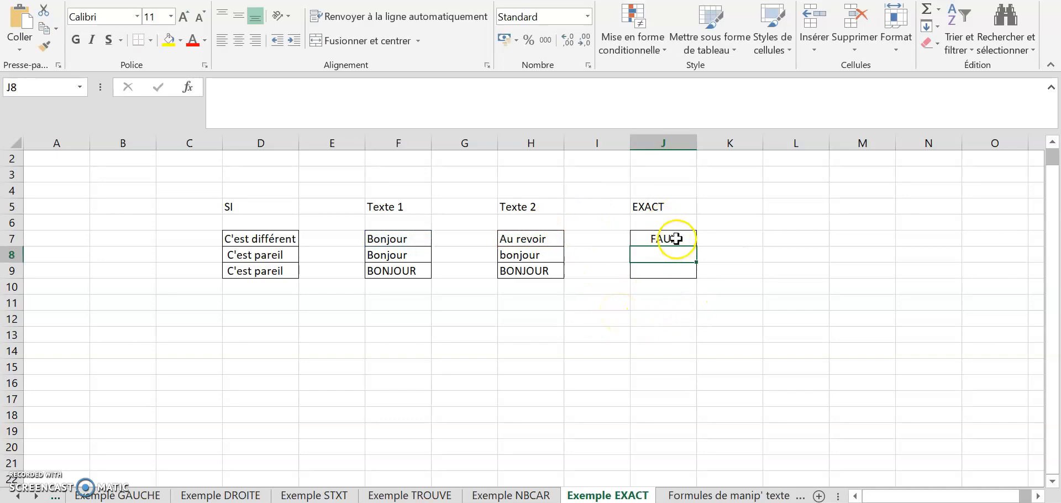
- Fill the EXACT formula from J7 down to J8 and check it against the texts in F8 and H8
left_click(669, 237)
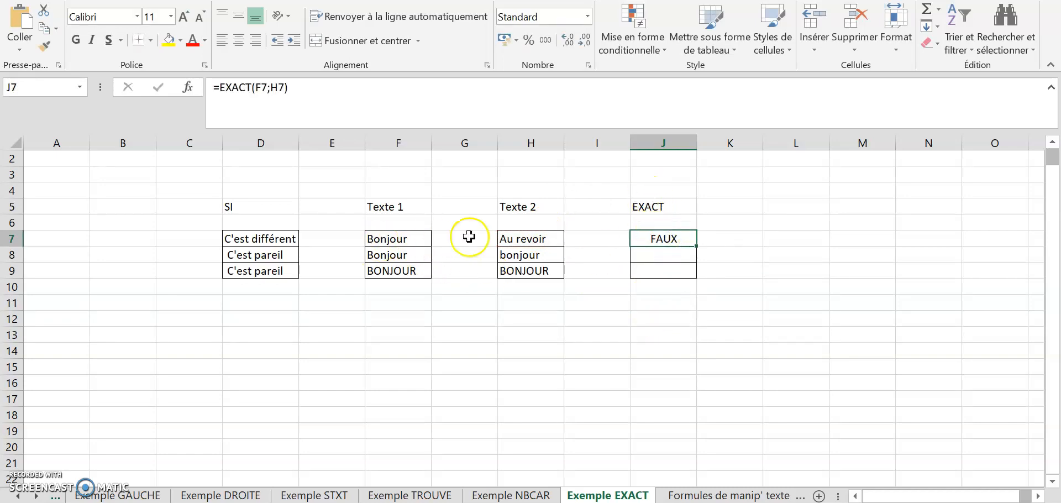
left_click_drag(699, 257, 698, 258)
left_click(729, 319)
left_click(663, 254)
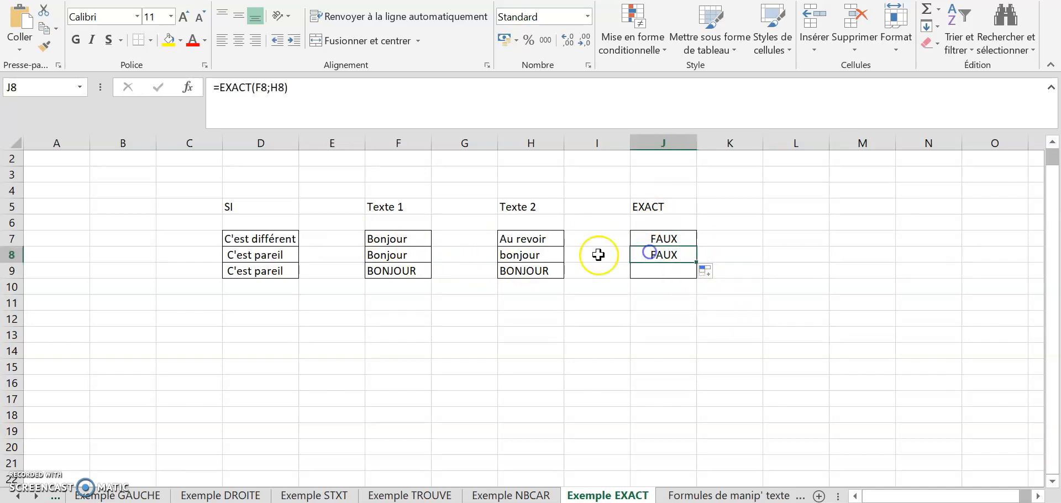
left_click(387, 253)
left_click(543, 254)
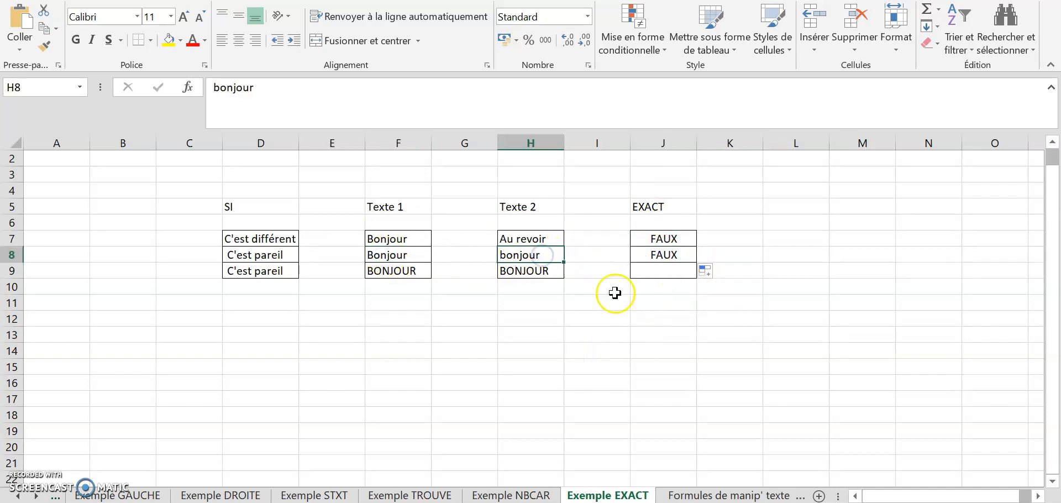
- Fill the EXACT formula from J8 down to J9
left_click(691, 259)
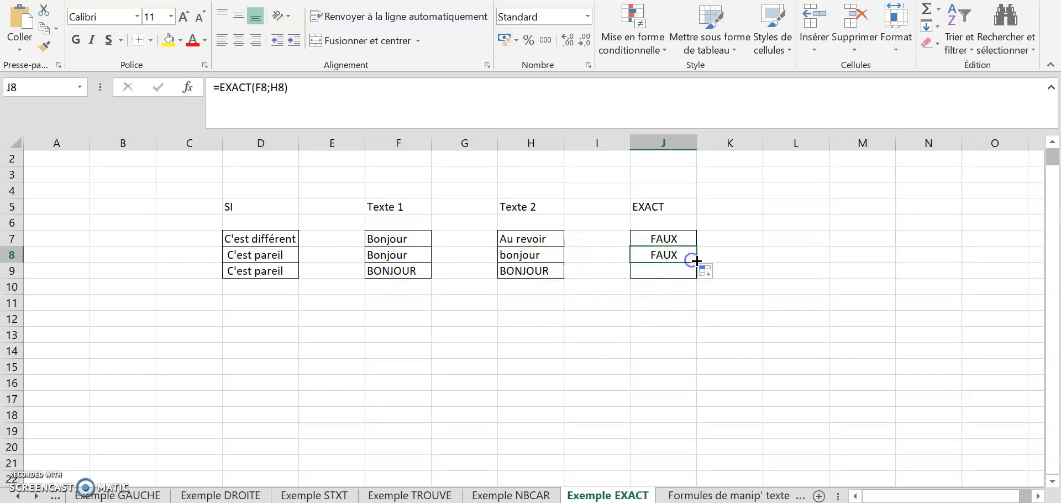
left_click_drag(698, 272, 699, 274)
left_click(722, 244)
- Compare the SI and EXACT columns, examining the row 8 formulas in D8 and J8 and the EXACT result in J9
left_click(636, 256)
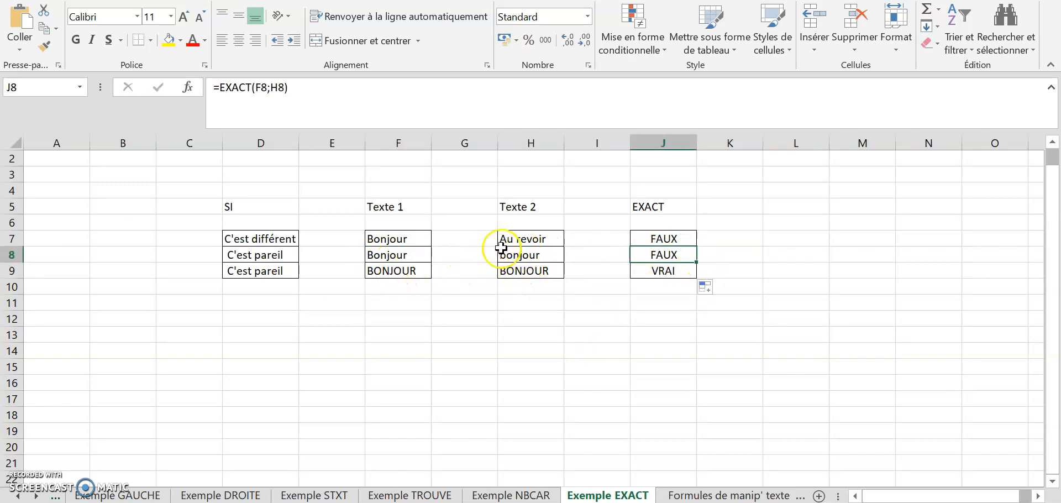
left_click(284, 253)
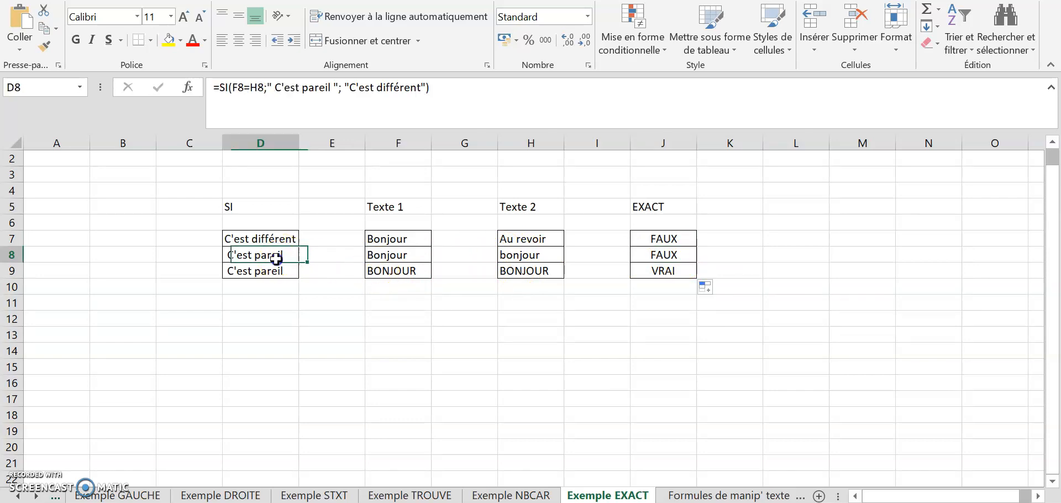
left_click(281, 91)
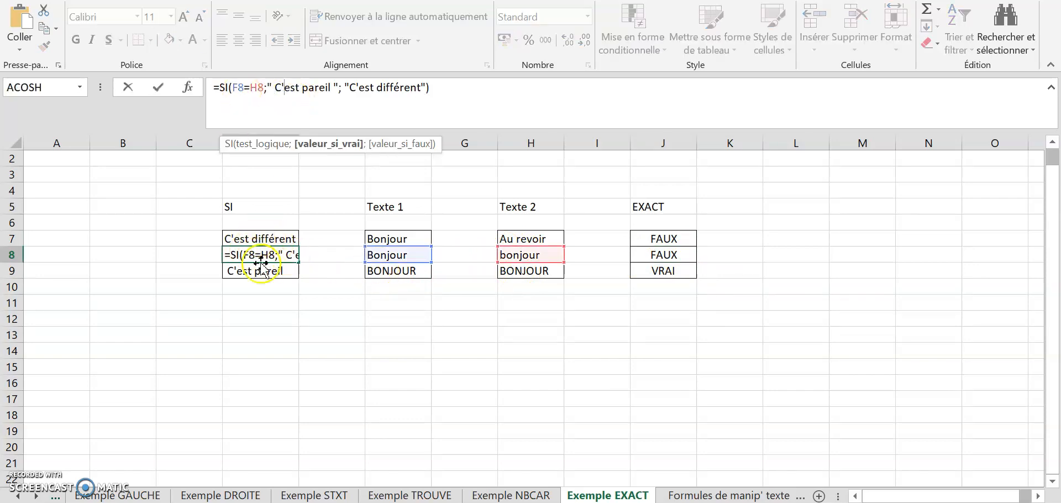
key("Return")
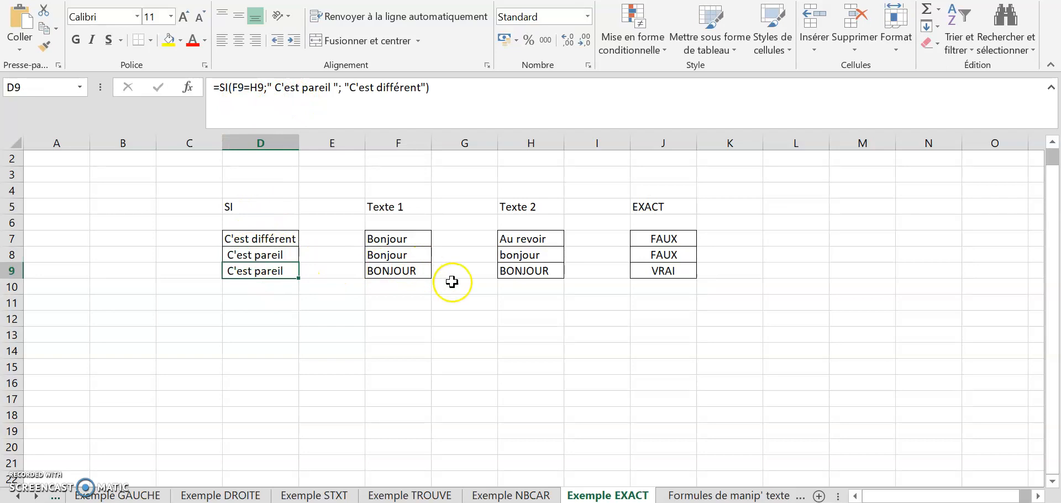
left_click(643, 194)
left_click(655, 206)
left_click(268, 207)
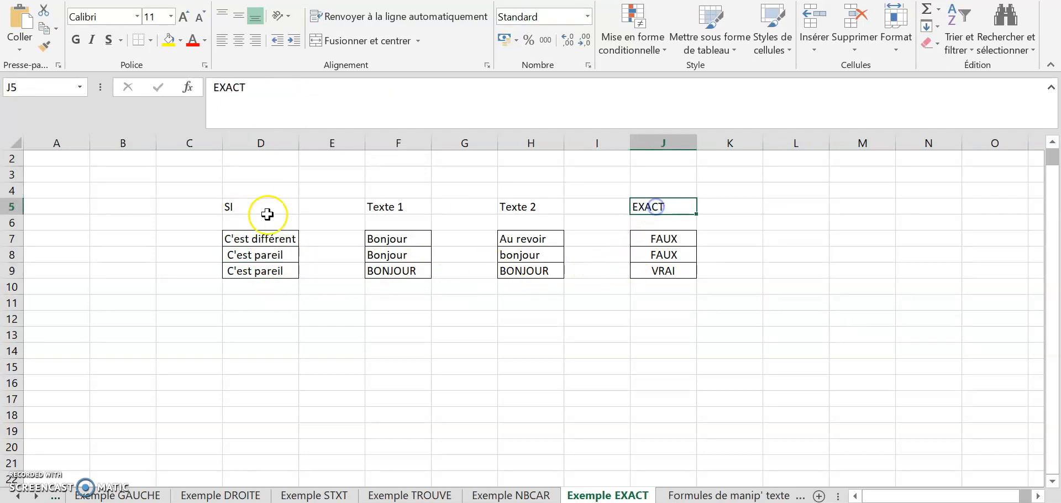
left_click(685, 204)
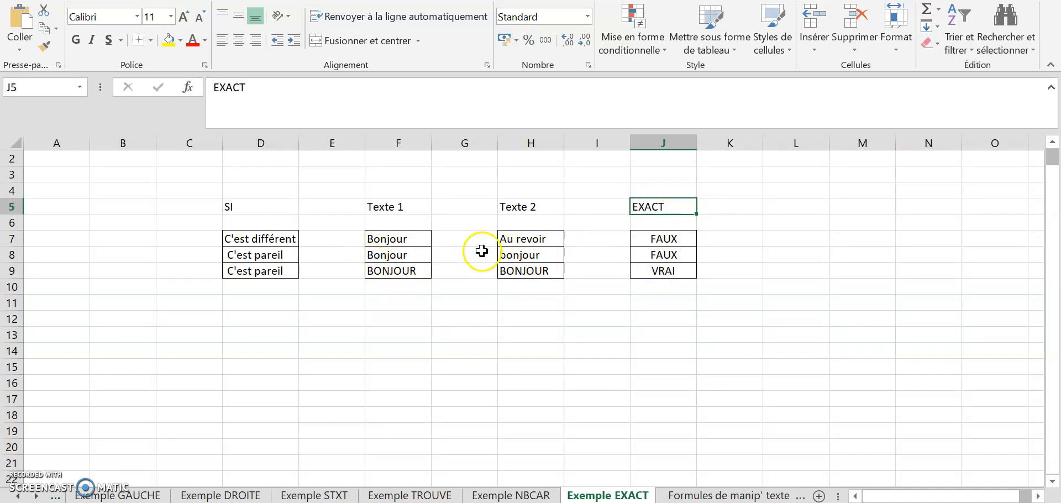
left_click(654, 270)
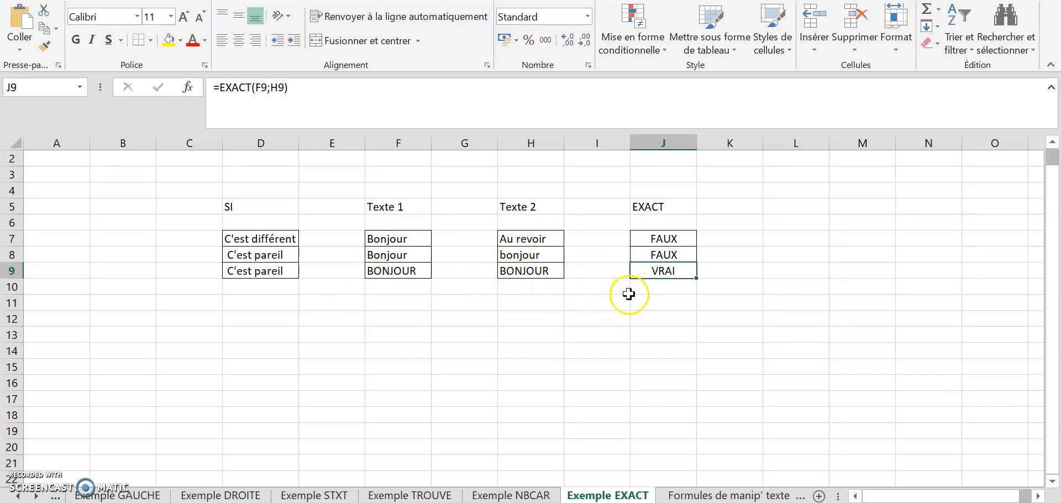
- Return to the "Formules de manip' texte 1" sheet
left_click(625, 291)
left_click(113, 498)
left_click(18, 497)
left_click(123, 479)
left_click(127, 493)
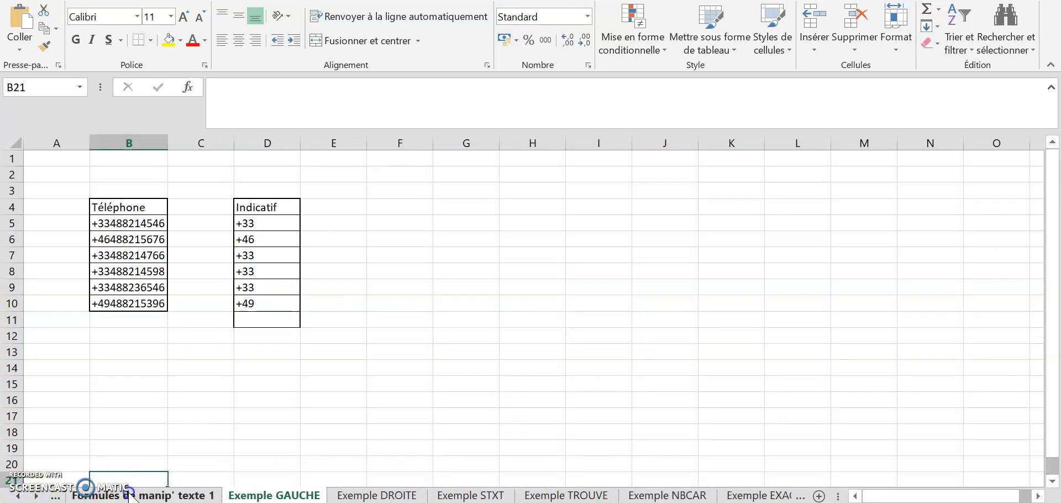